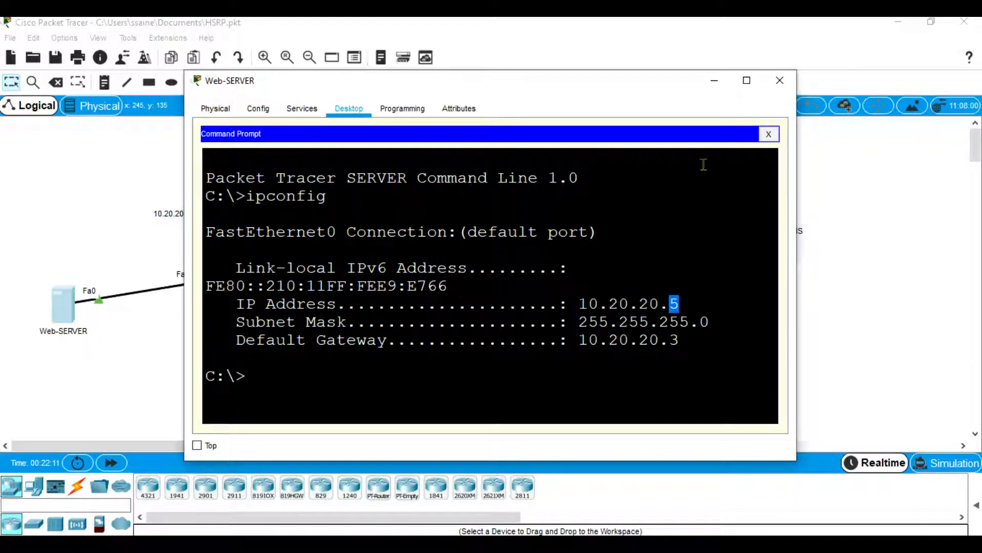
Check Web-SERVER's default gateway and ping 8.8.8.8 from its command prompt.
left_click_drag(681, 342, 227, 340)
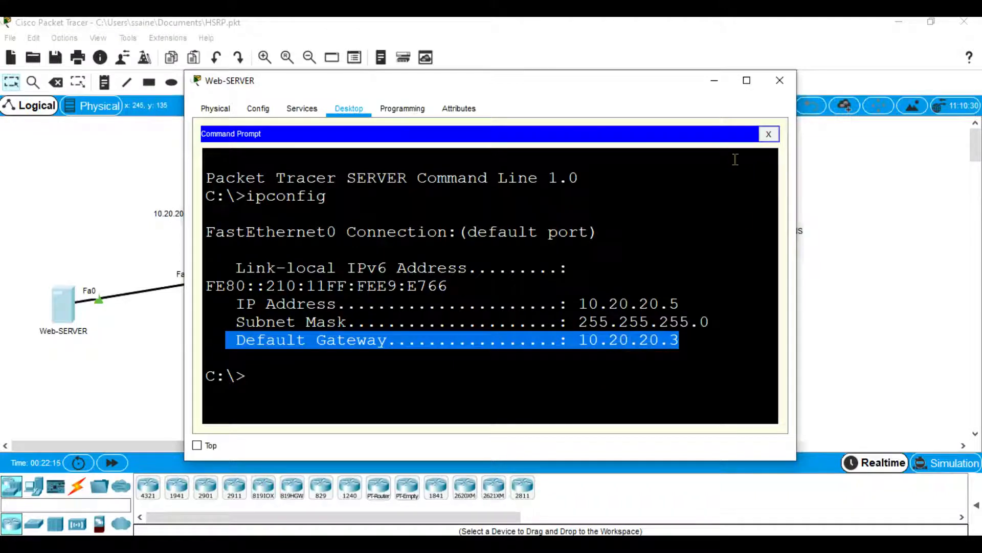
left_click(714, 82)
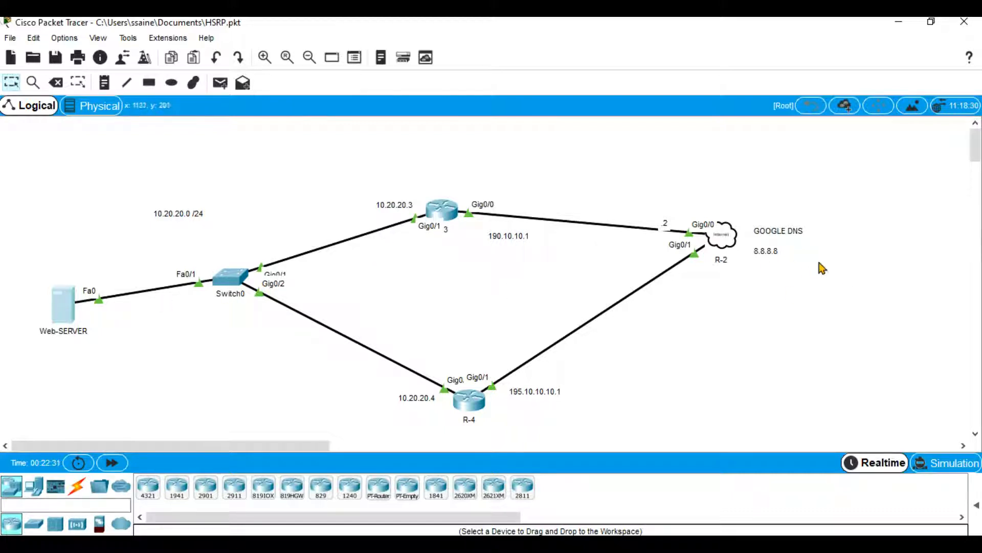
left_click(54, 298)
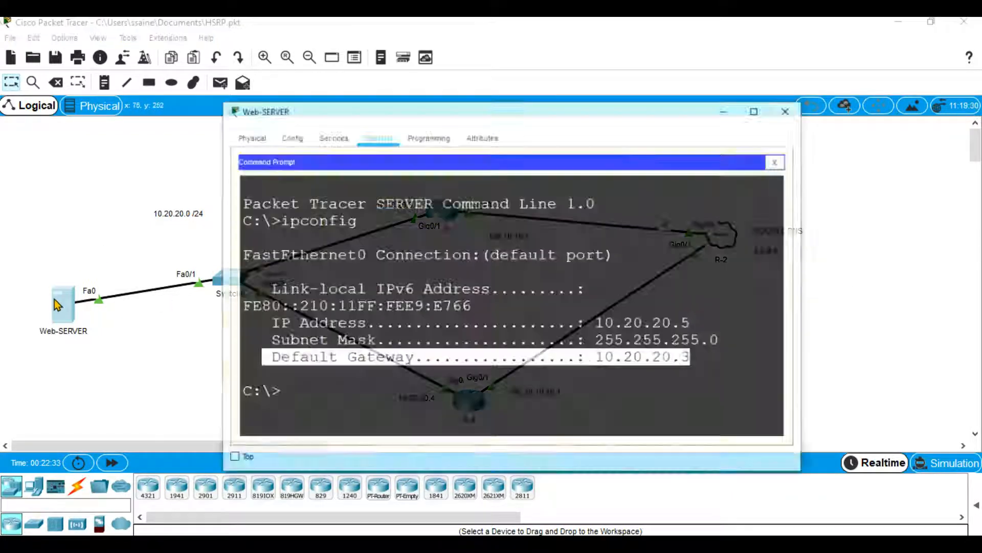
left_click(418, 304)
type("ping 8.8.8.8")
key("Return")
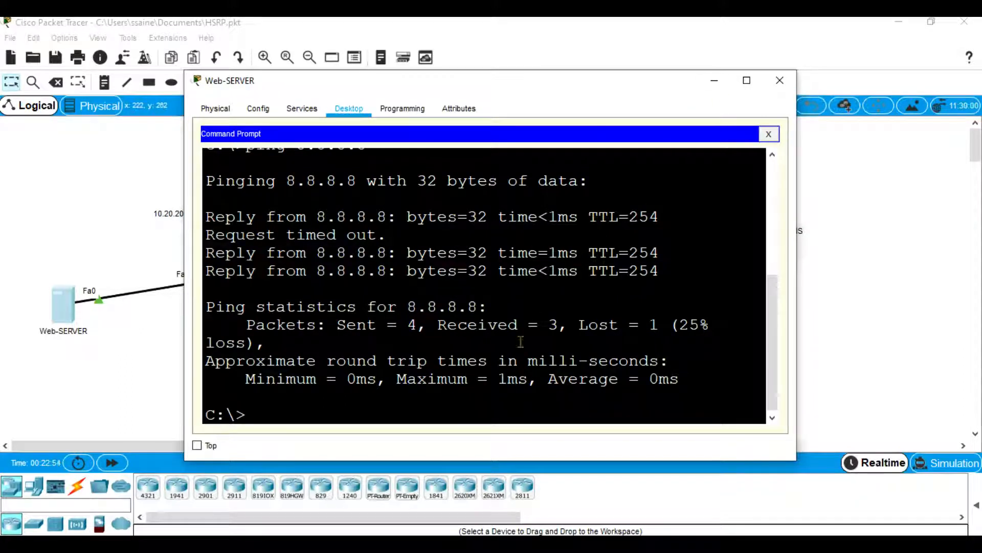
left_click(715, 81)
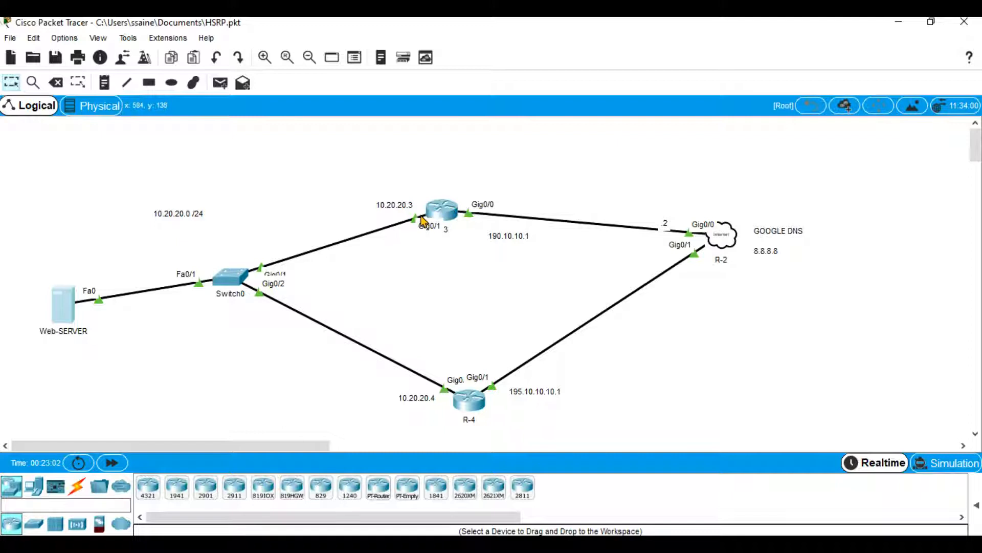
Trace the route from Web-SERVER to 8.8.8.8 with tracert and examine the first hop.
left_click(64, 303)
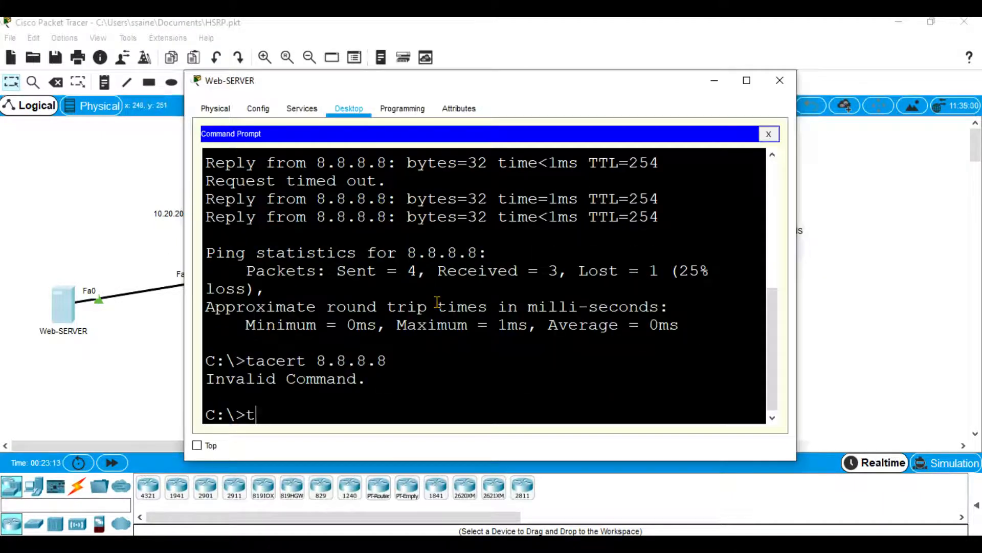
type("racert 8.8.8.8")
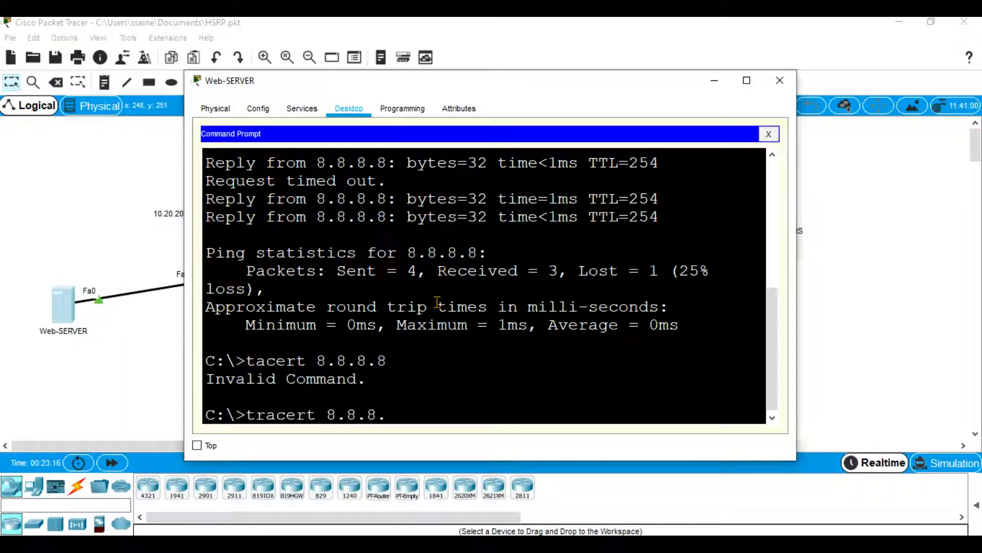
key("Return")
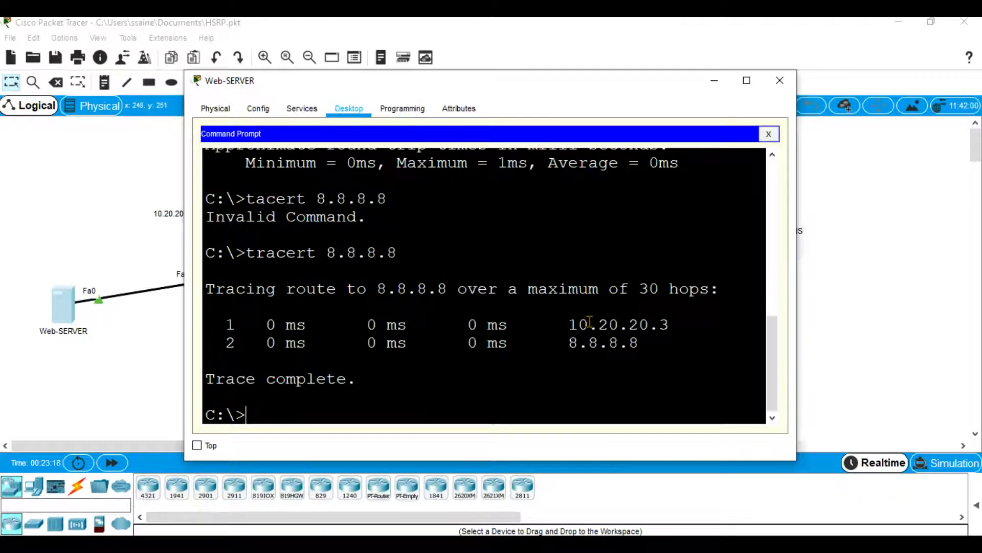
left_click_drag(591, 322, 557, 325)
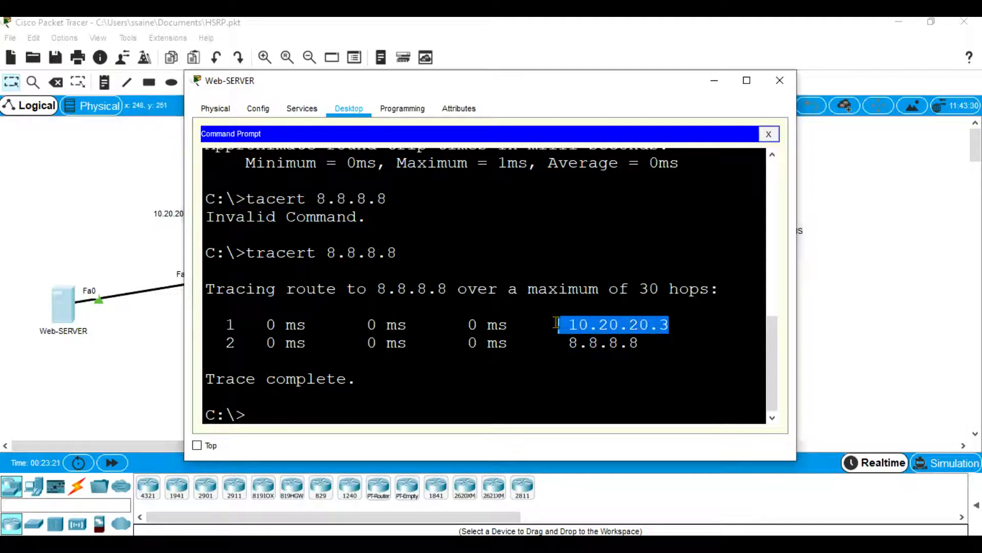
left_click(715, 80)
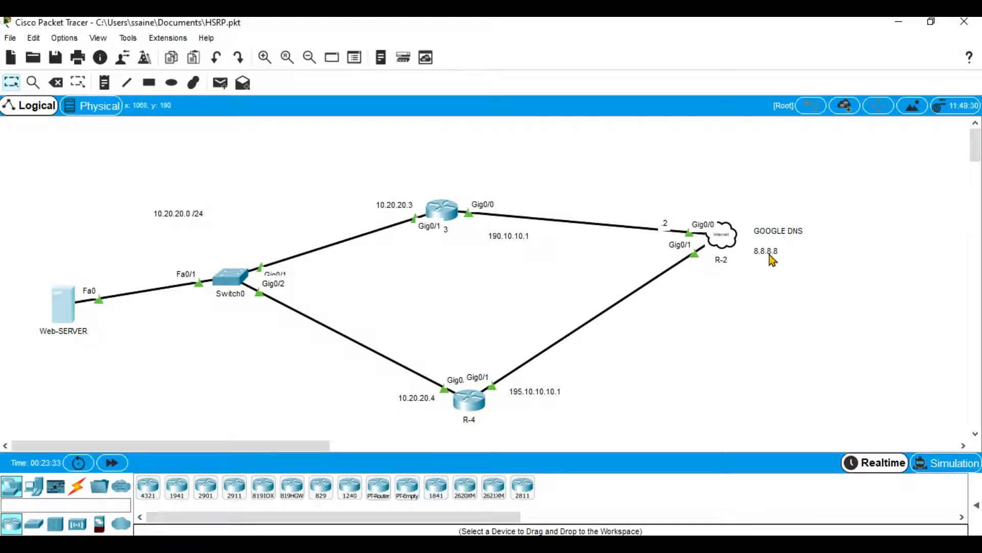
Start a continuous ping to 8.8.8.8 from Web-SERVER with ping -t.
mouse_move(714, 248)
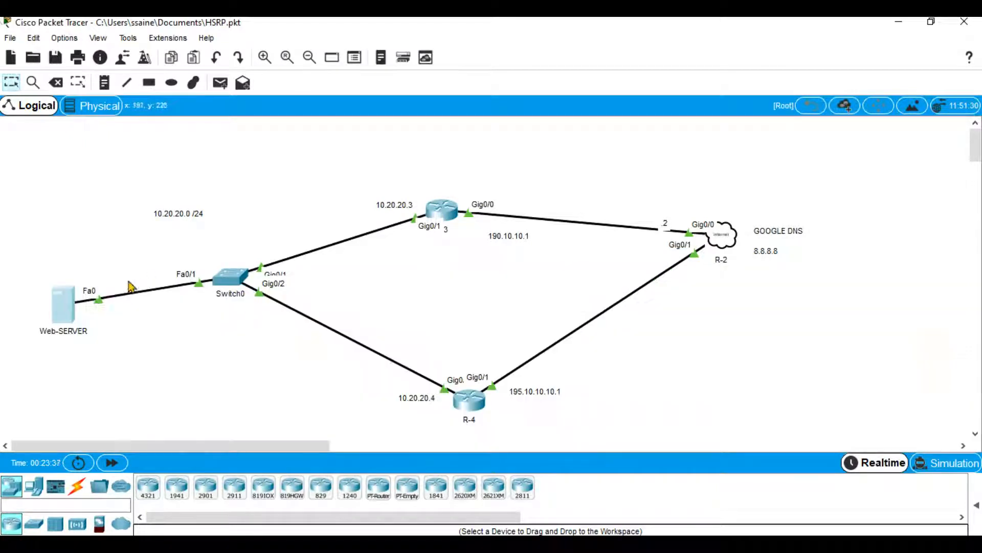
left_click(63, 304)
type("ping 8.8.8.8")
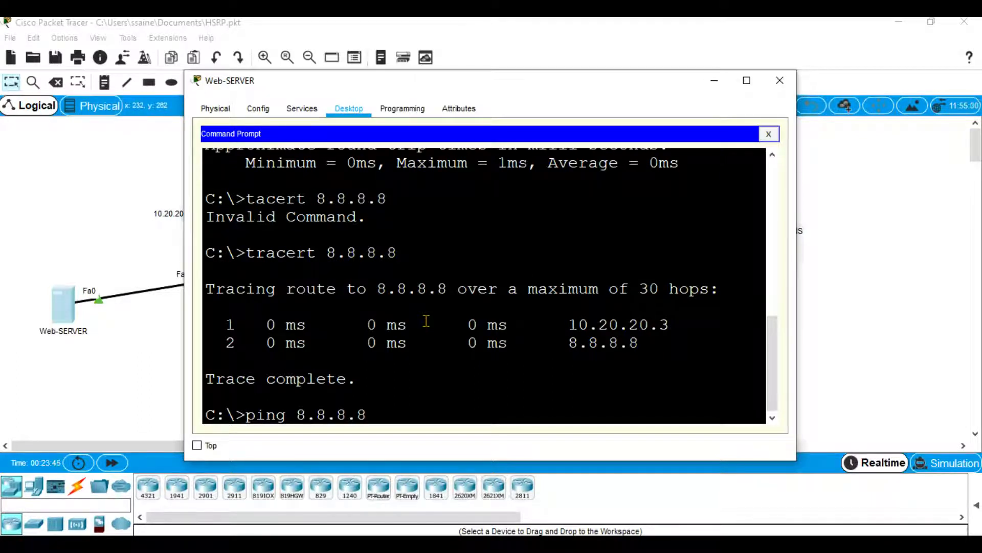
key("Left")
key("Left")
key("Left")
key("Left")
key("Left")
key("Left")
key("Left")
type("-t")
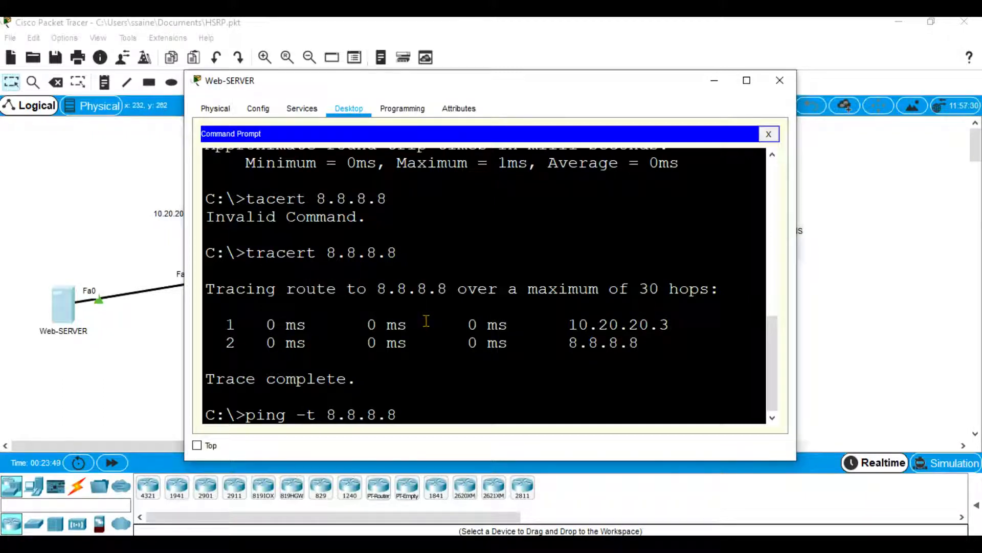
key("Return")
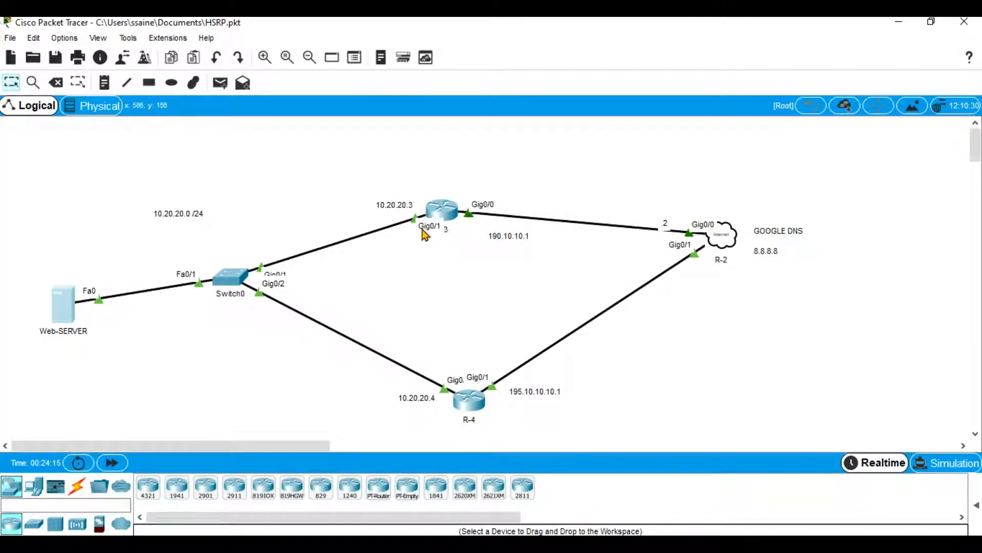
Open the command line interface of router R-3 and bring up its user prompt.
left_click(444, 208)
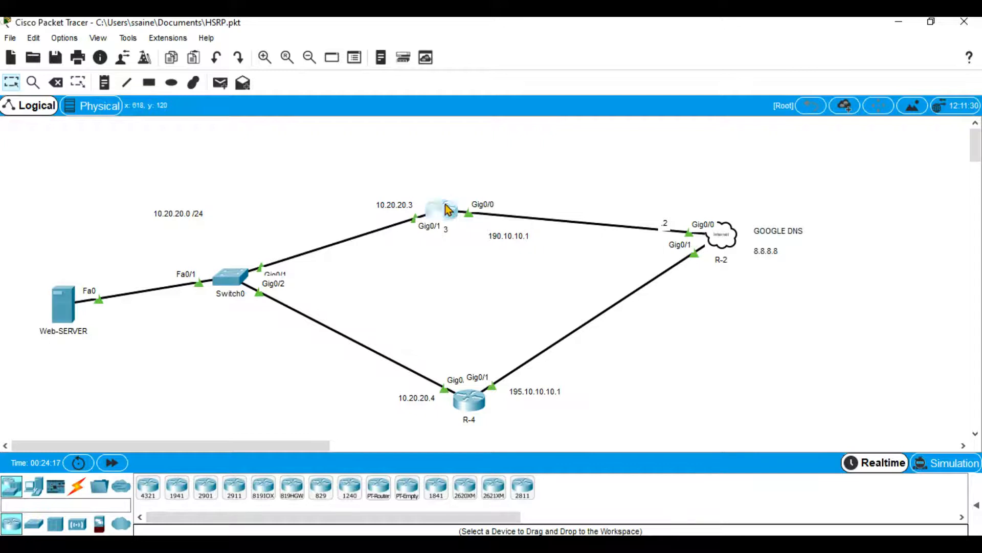
left_click(620, 88)
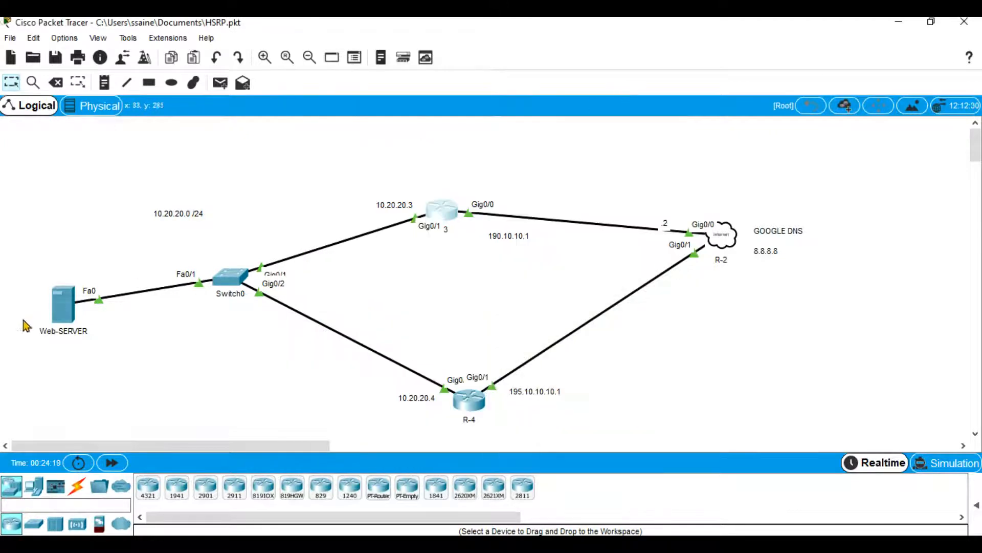
left_click(440, 218)
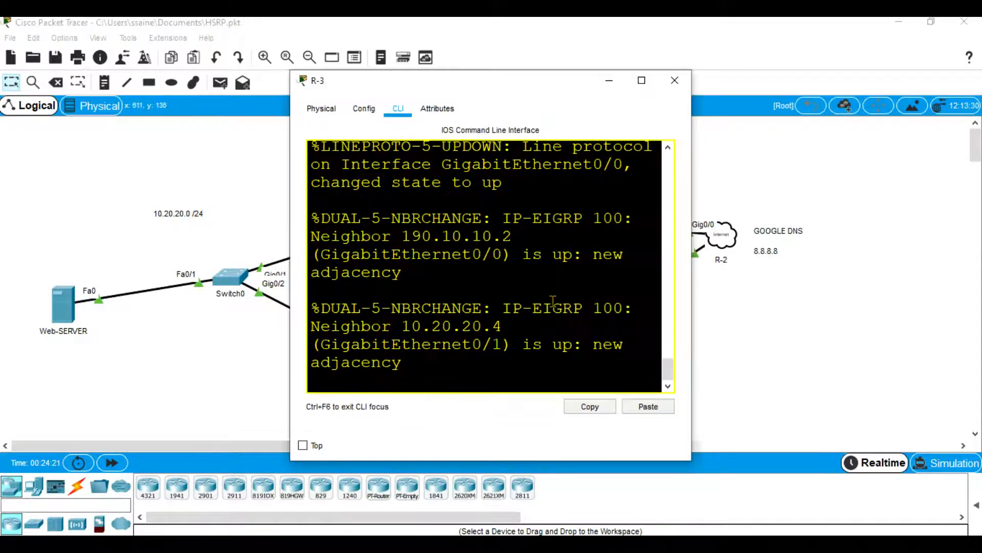
key("Return")
key("Return")
type("rn")
key("Return")
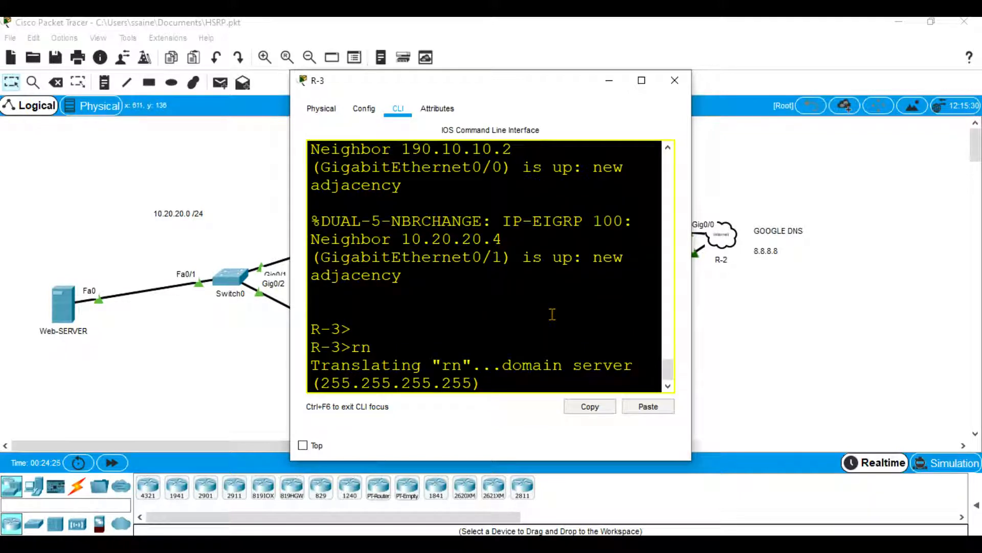
key("ctrl+shift+6")
key("Return")
Enter privileged mode and global configuration mode on R-3, and select interface g0/1 for configuration.
type("en")
key("Return")
key("Return")
type("config t")
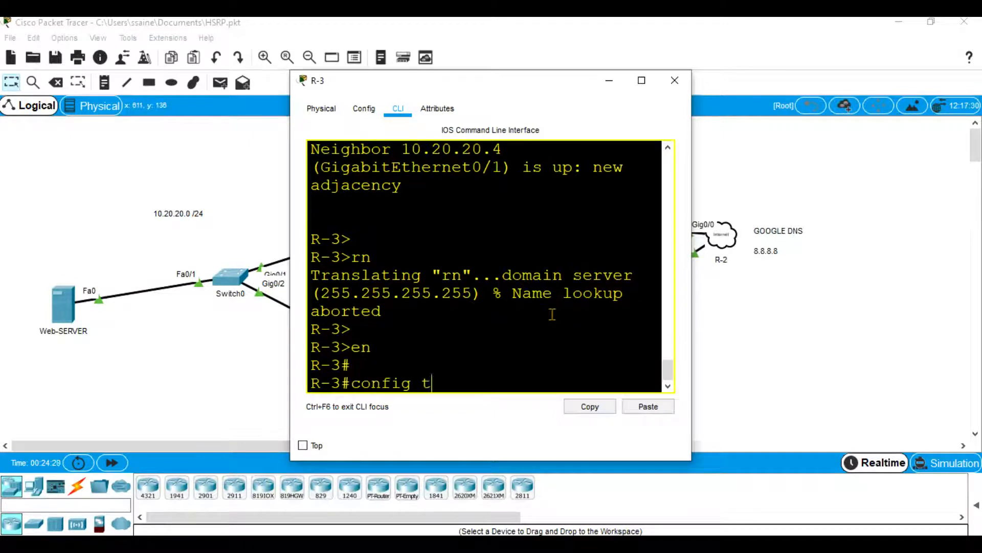
key("Return")
key("Return")
type("int g")
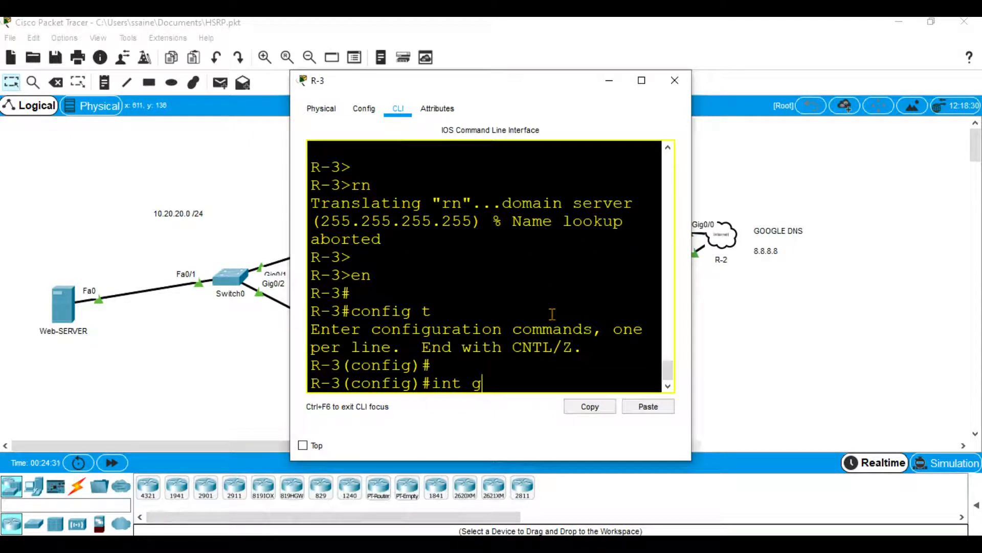
type("0/1")
key("Return")
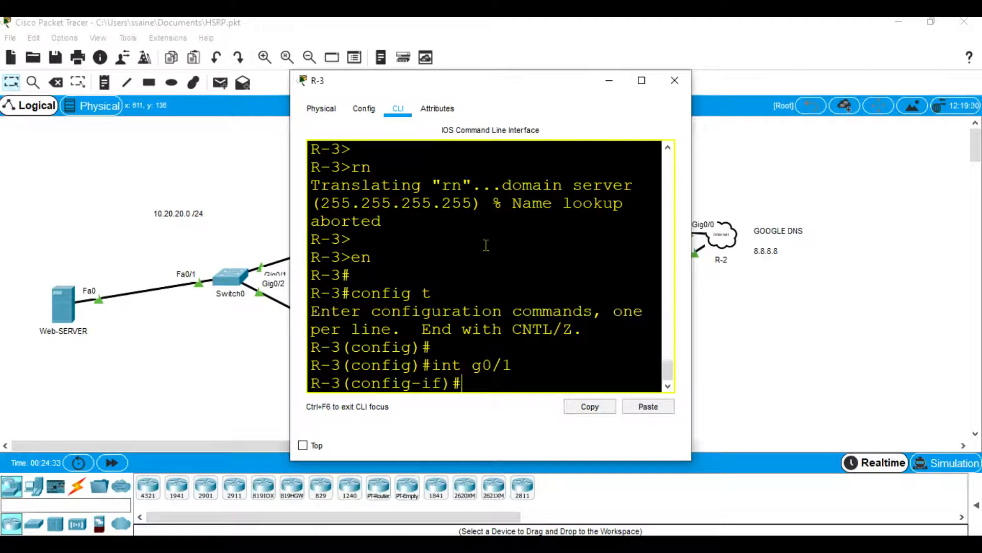
Shut down interface g0/1 on R-3 and close the router window.
left_click(636, 82)
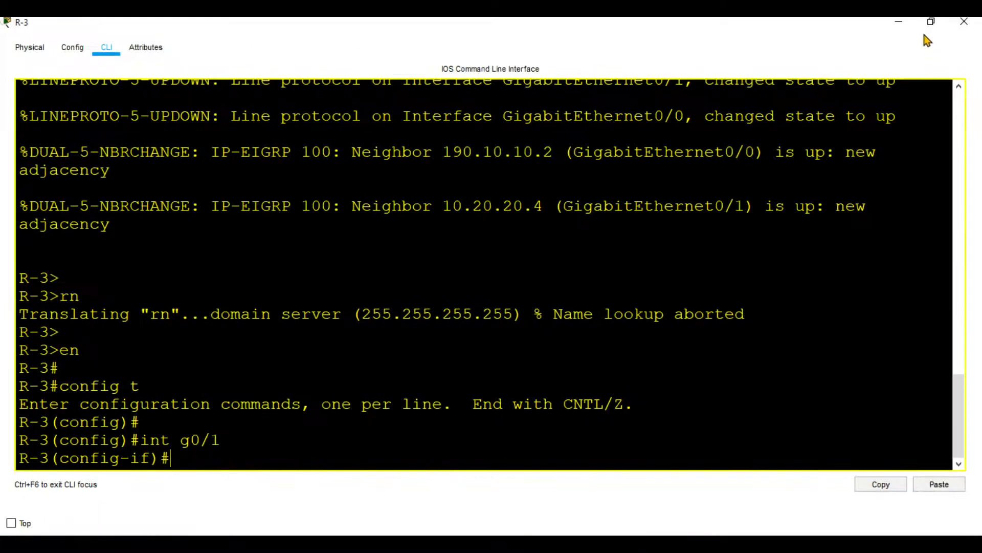
left_click(901, 23)
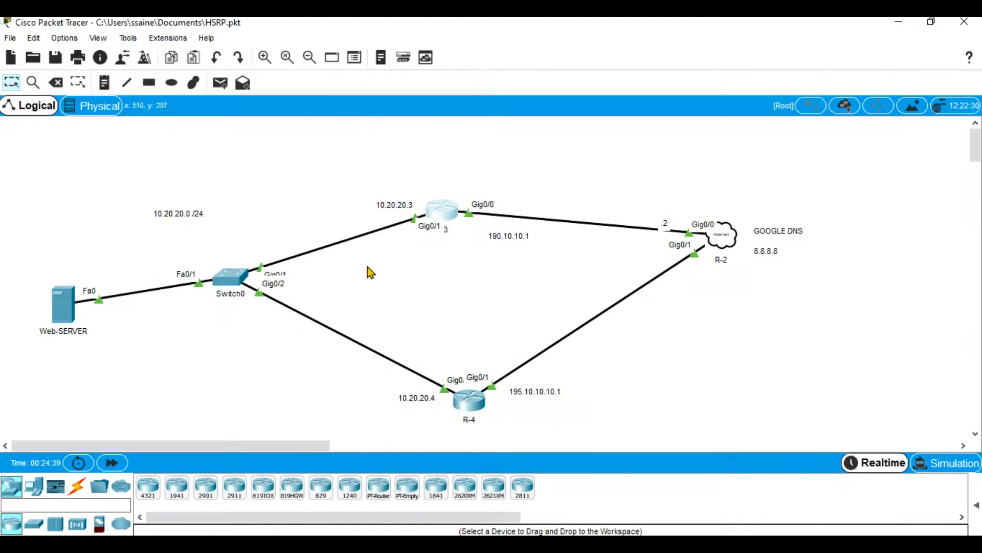
left_click(443, 212)
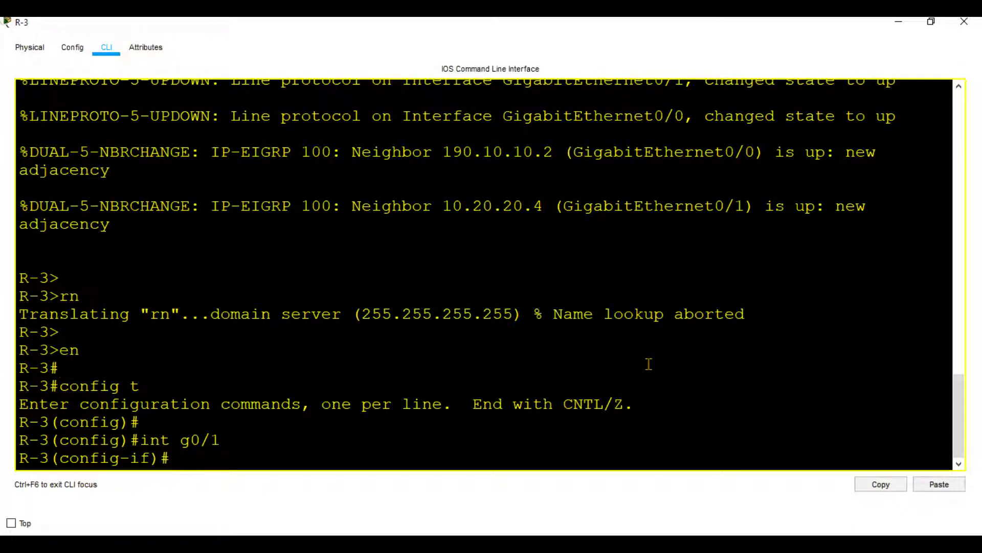
key("Return")
key("Return")
type("shut")
key("Return")
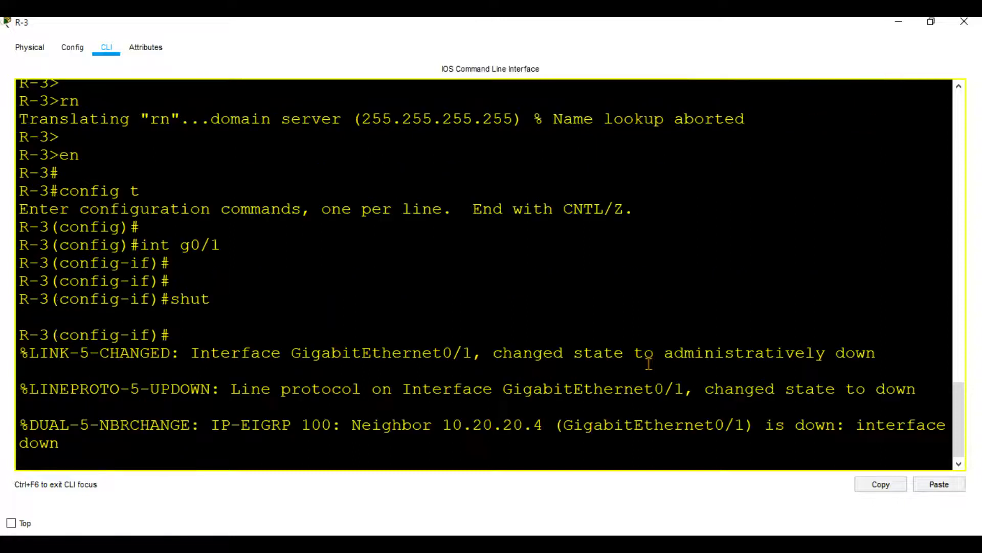
left_click(965, 21)
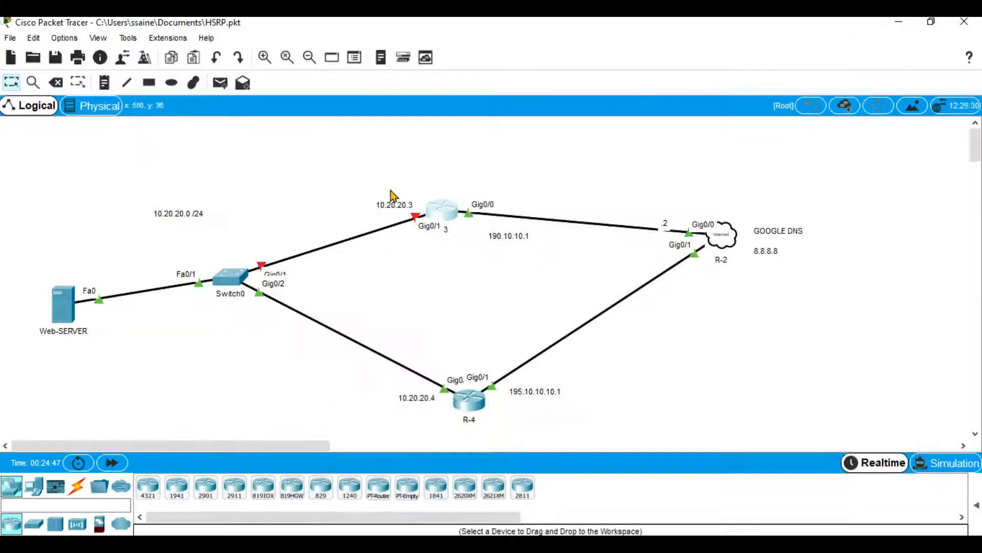
Examine the continuous ping on Web-SERVER while R-3's g0/1 interface is down.
left_click(61, 309)
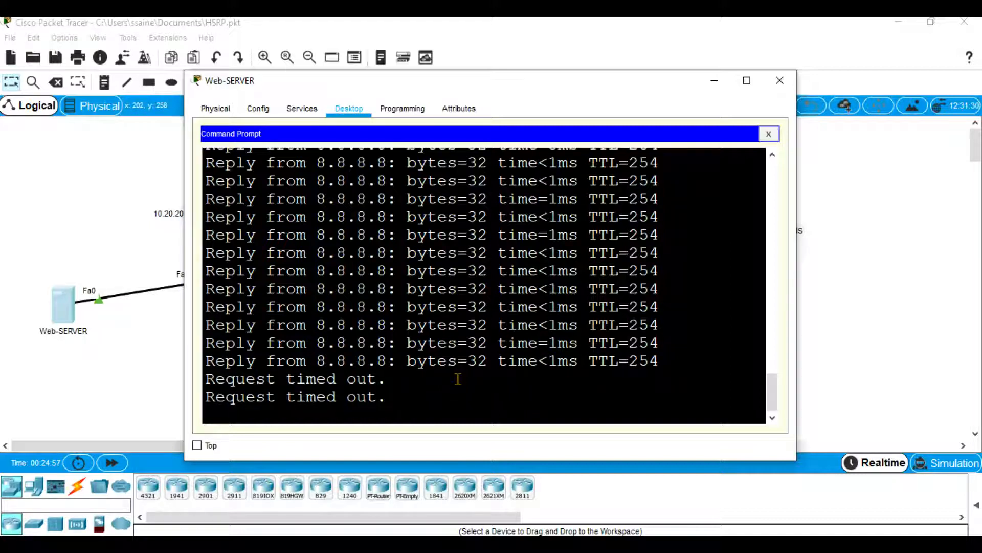
left_click(713, 81)
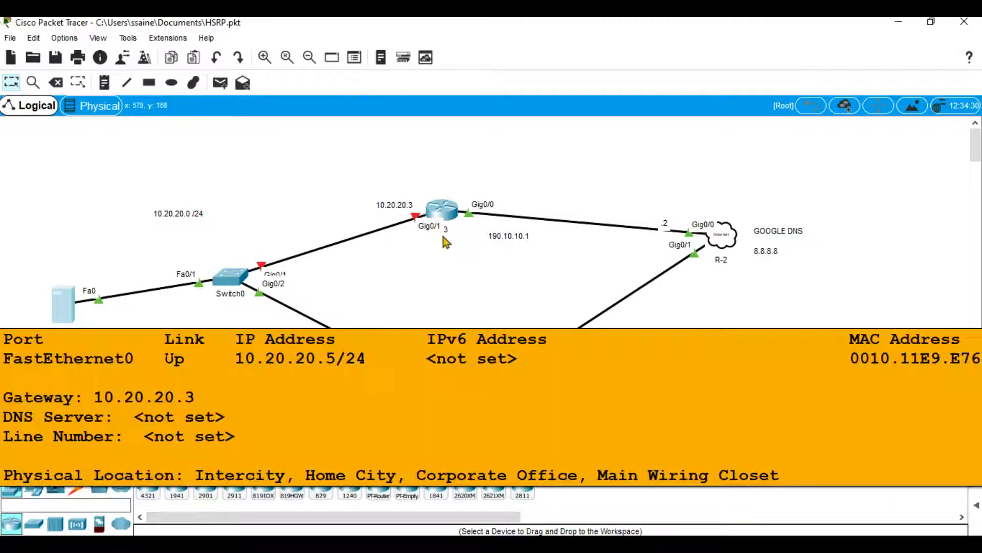
mouse_move(65, 320)
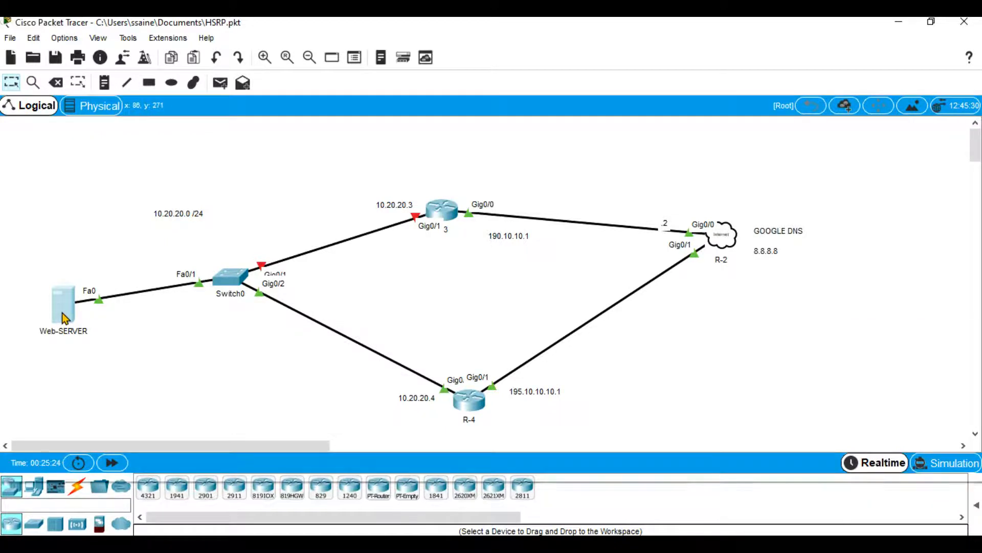
left_click(62, 314)
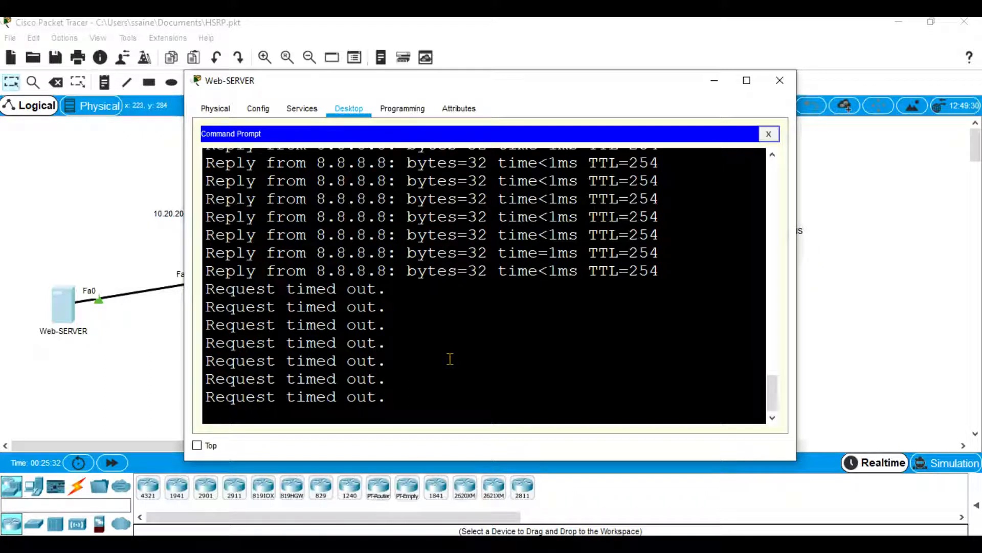
left_click(711, 88)
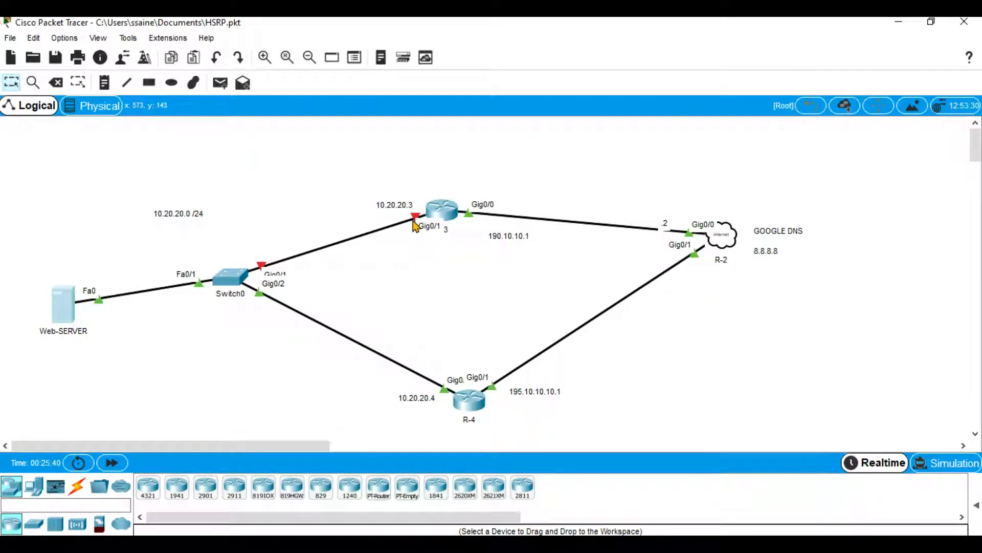
Re-enable interface g0/1 on R-3 with no shut.
left_click(443, 212)
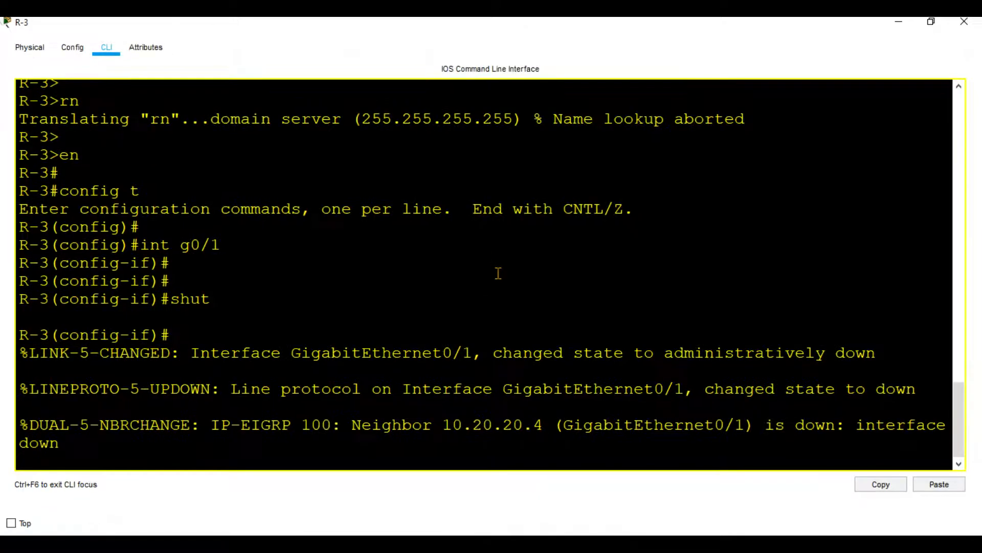
key("Return")
key("Return")
type("n")
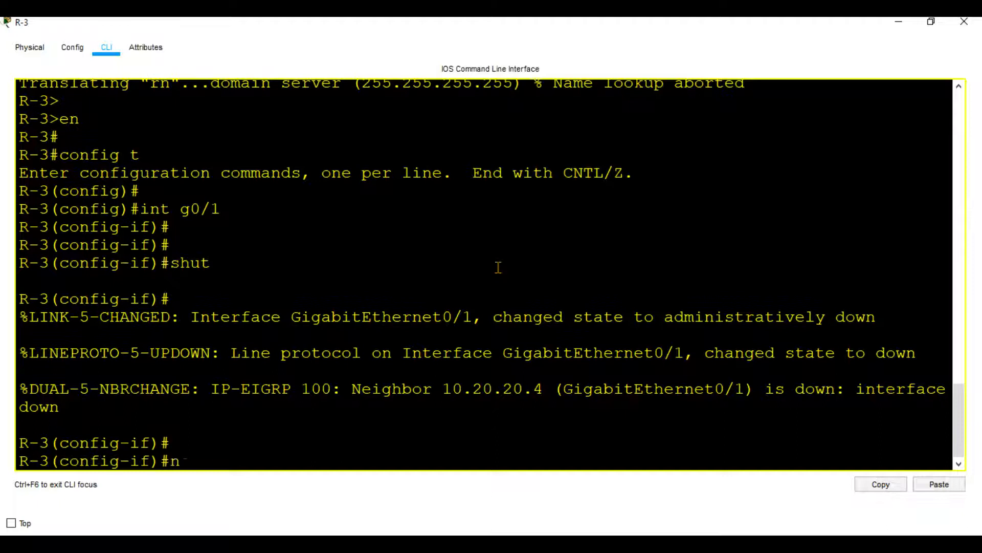
type("o shut")
key("Return")
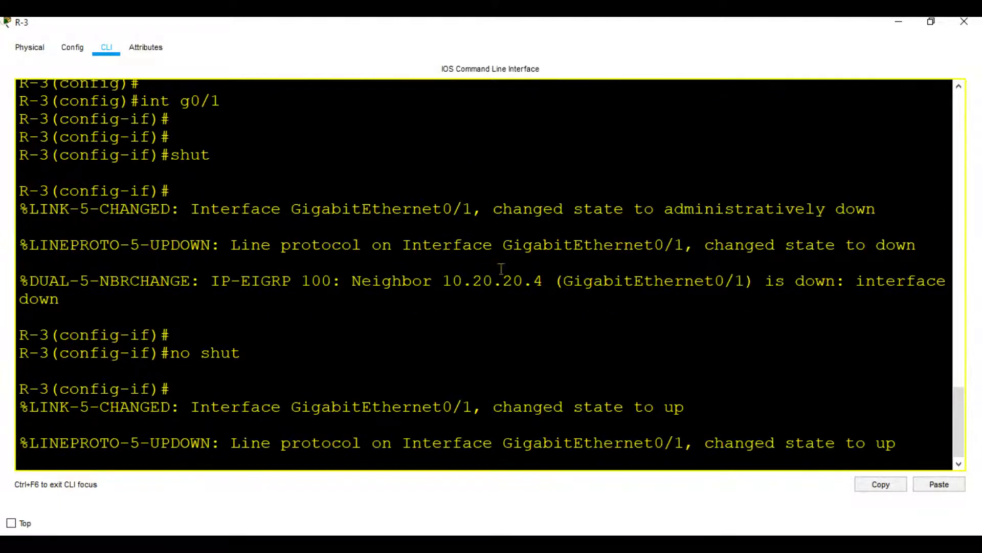
Minimize the R-3 window and place a note reading "Active Router" above R-3 in the topology.
left_click(899, 23)
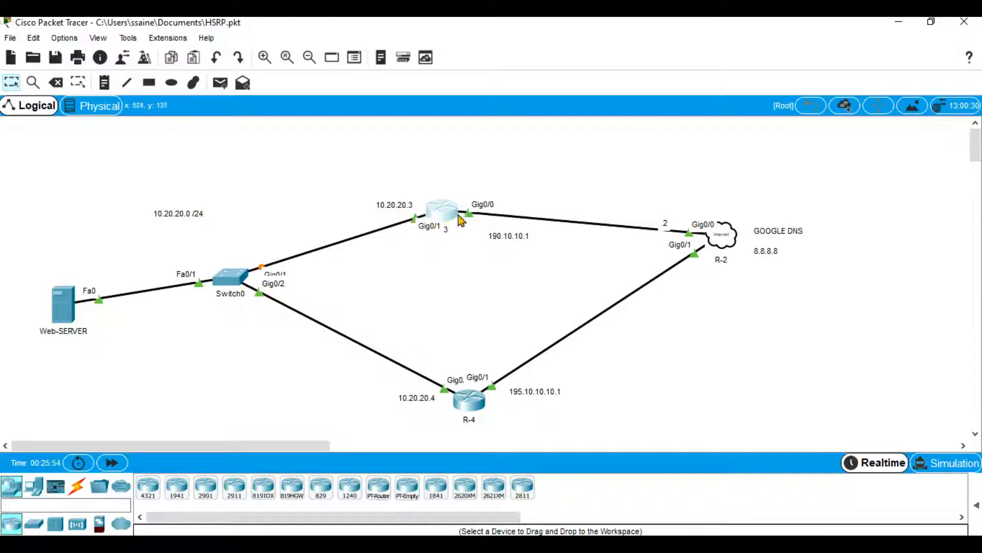
mouse_move(447, 219)
mouse_move(434, 222)
left_click(104, 83)
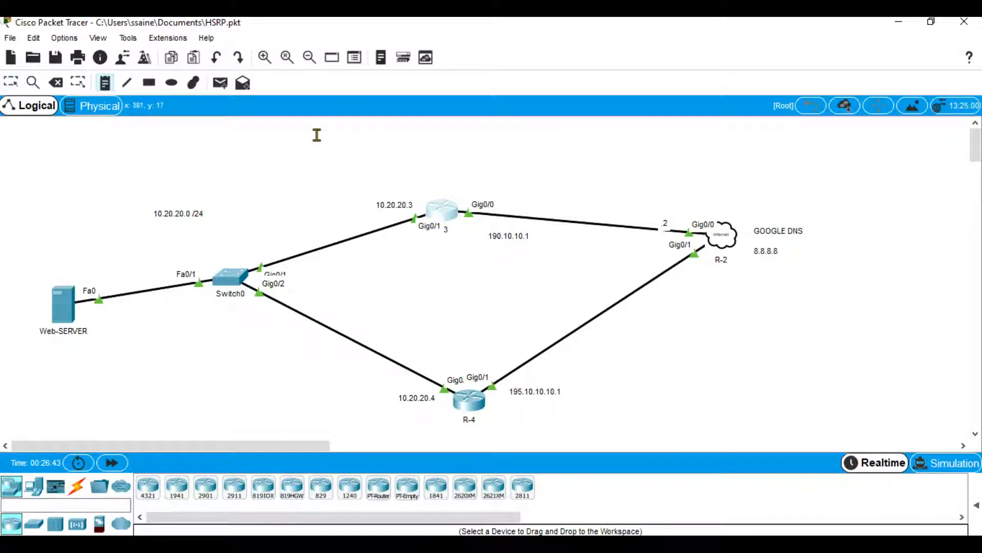
left_click(419, 175)
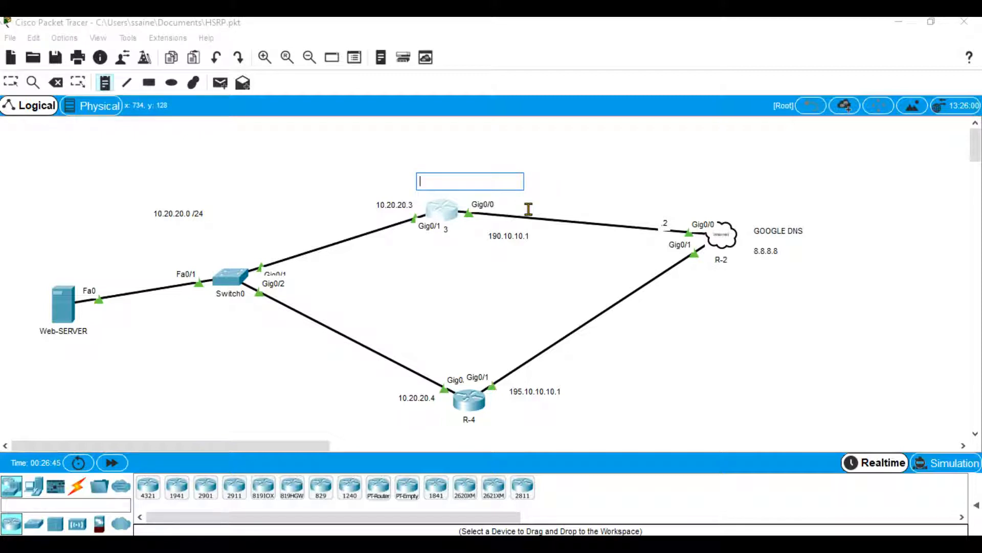
type("Active")
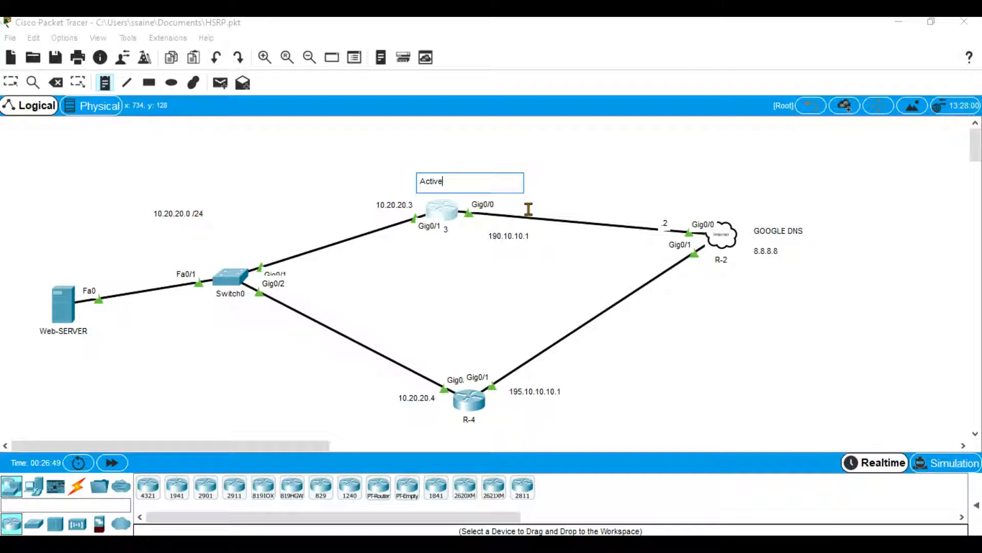
type(" Router")
left_click(474, 286)
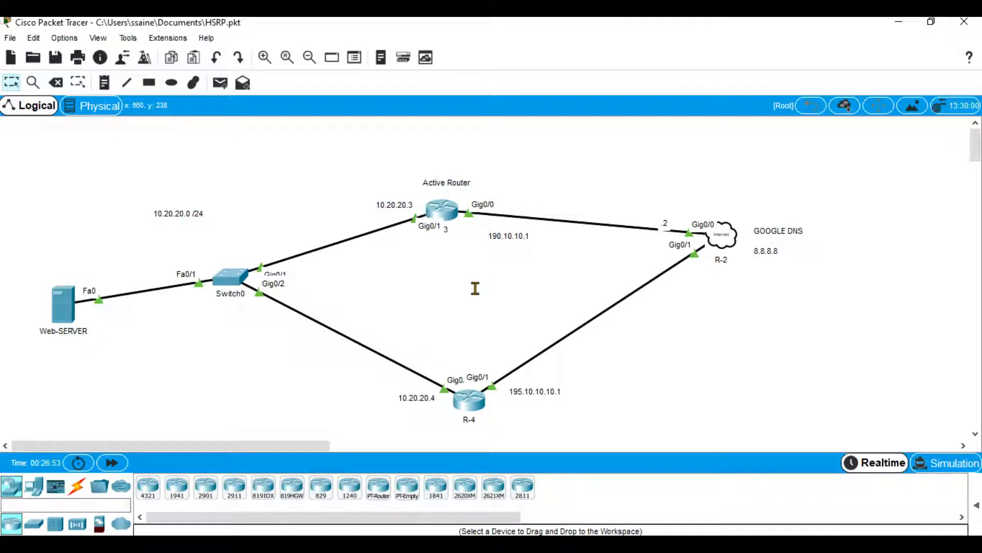
Place a note reading "Standy Router" below R-4 in the topology.
left_click(104, 83)
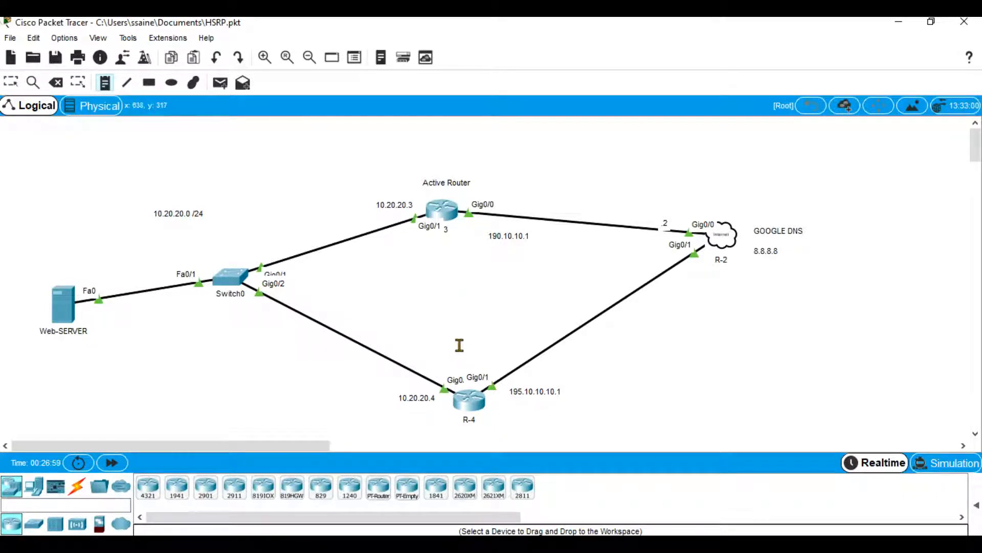
left_click(489, 422)
type("Standy Ro")
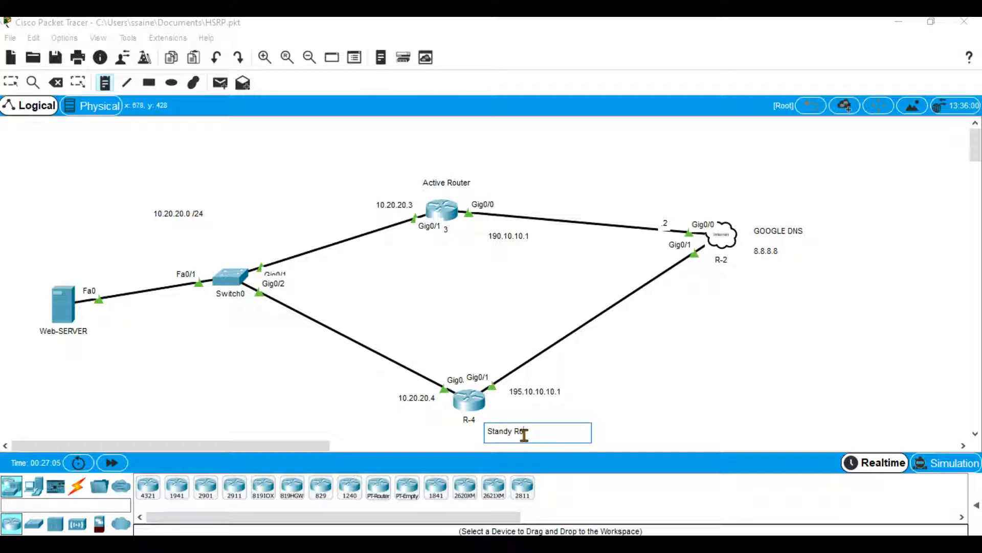
type("uter")
left_click(631, 373)
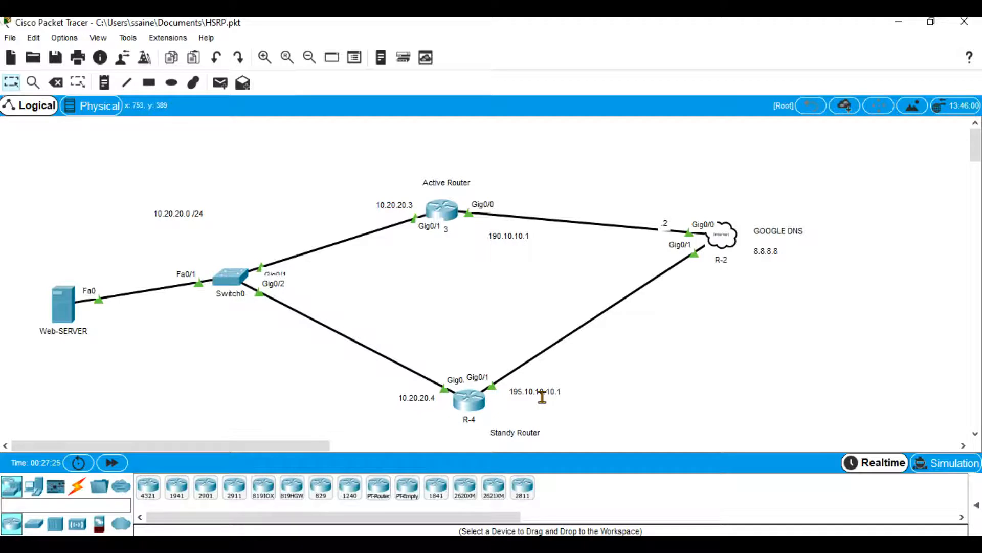
Add a note reading "Virtual IP : 10.20.20.20" between the two routers, in the middle of the topology.
mouse_move(467, 409)
left_click(104, 83)
left_click(393, 281)
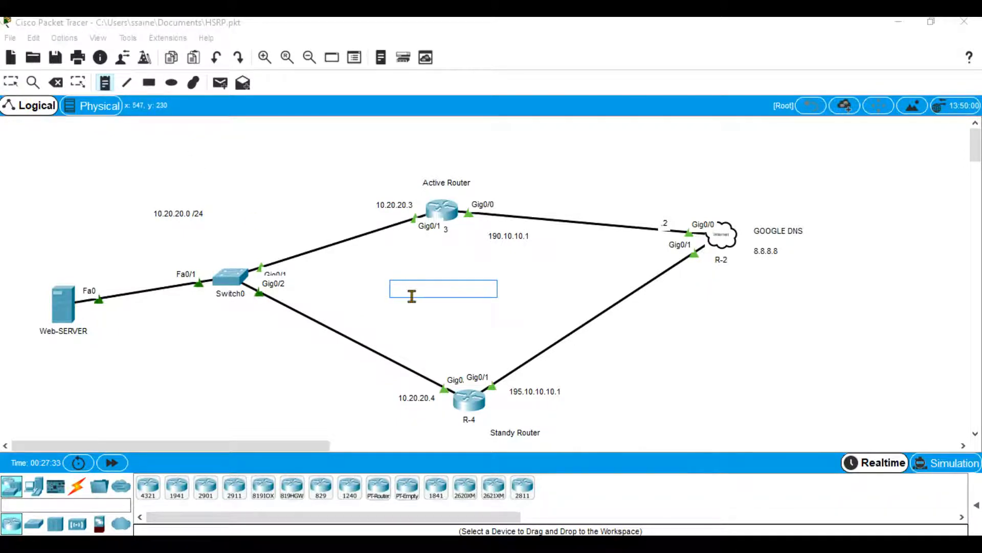
type("Virtual IP : 10.20.20.")
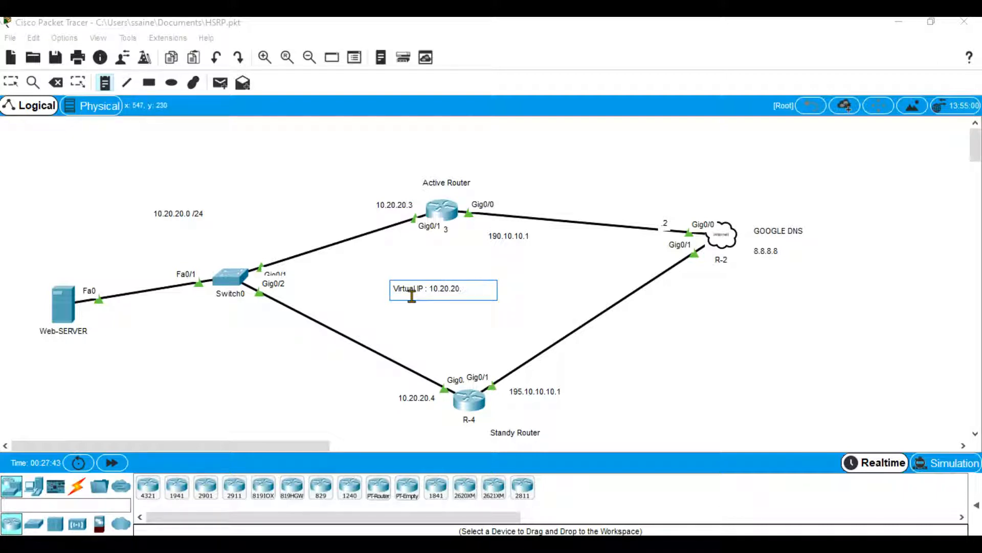
type("20")
left_click(557, 306)
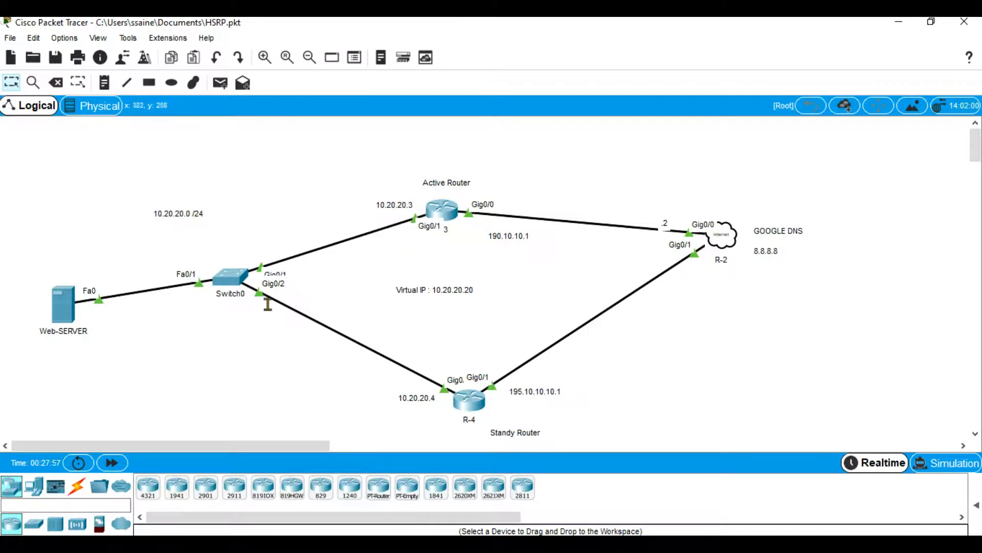
Stop the continuous ping to 8.8.8.8 on Web-SERVER and close its command prompt.
left_click(63, 304)
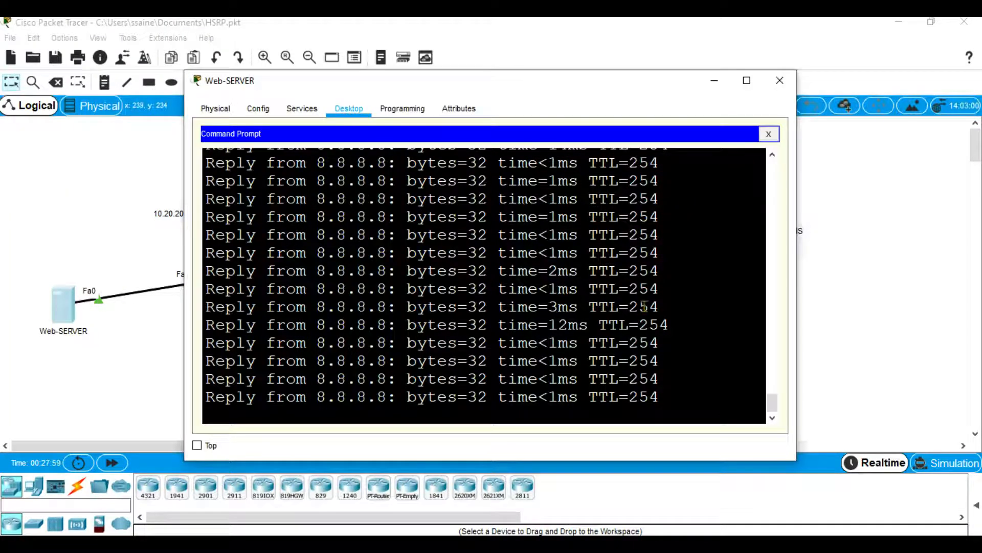
key("ctrl+c")
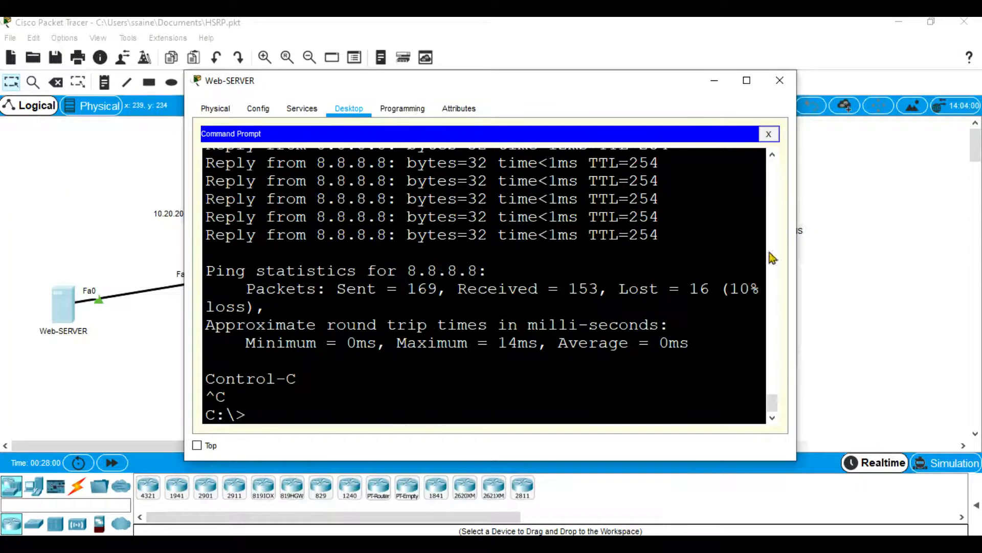
left_click(769, 134)
Set Web-SERVER's default gateway to the virtual IP 10.20.20.20 and close the server window.
left_click(270, 167)
left_click(458, 184)
key("BackSpace")
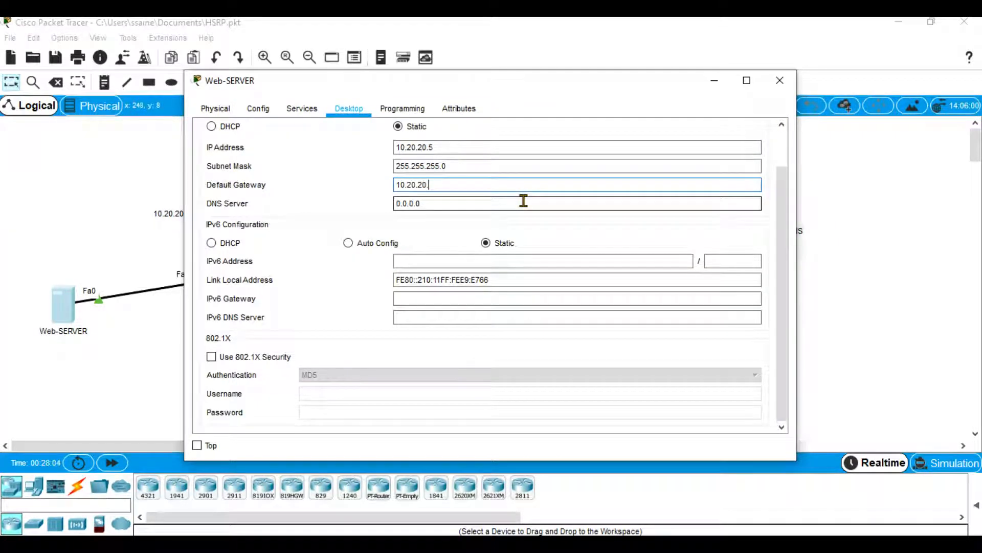
type("20")
left_click_drag(782, 179, 787, 140)
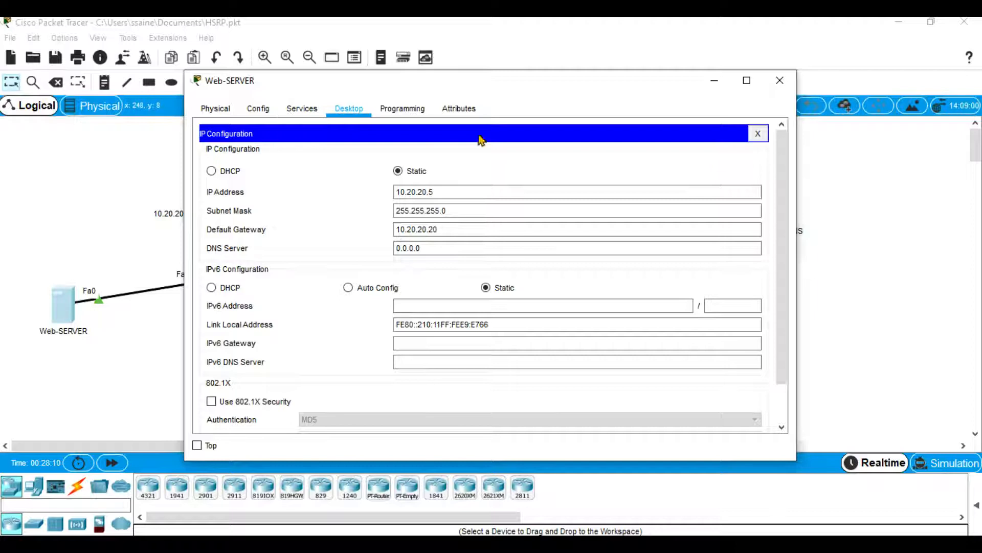
left_click(758, 133)
left_click(779, 80)
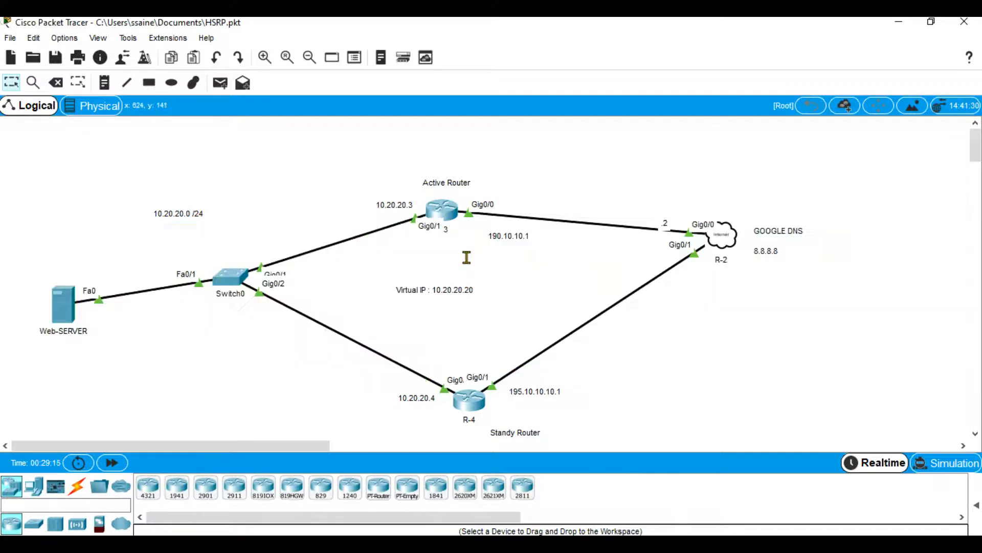
Enter interface g0/1 configuration on R-3 and assign the HSRP virtual address with standby ip 10.20.20.20.
left_click(436, 225)
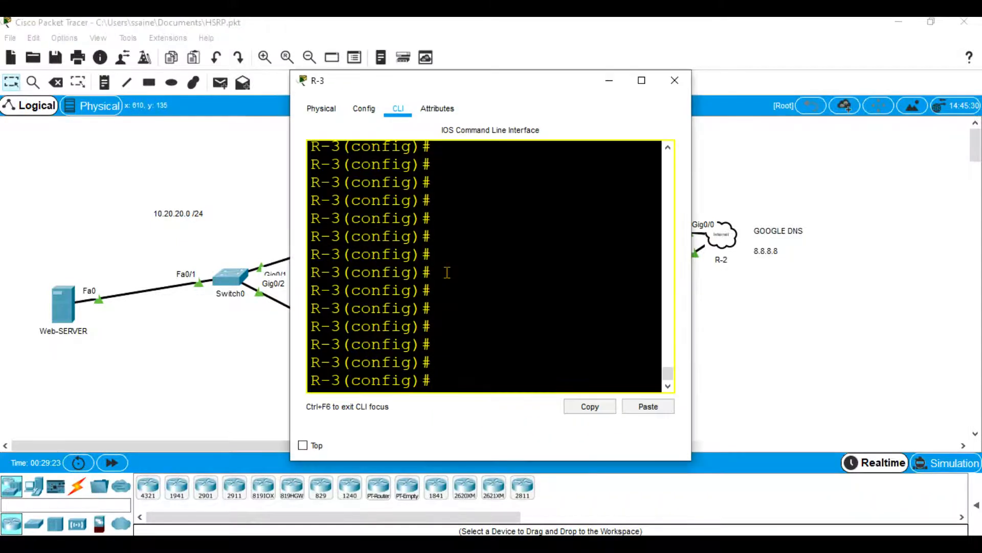
left_click(641, 81)
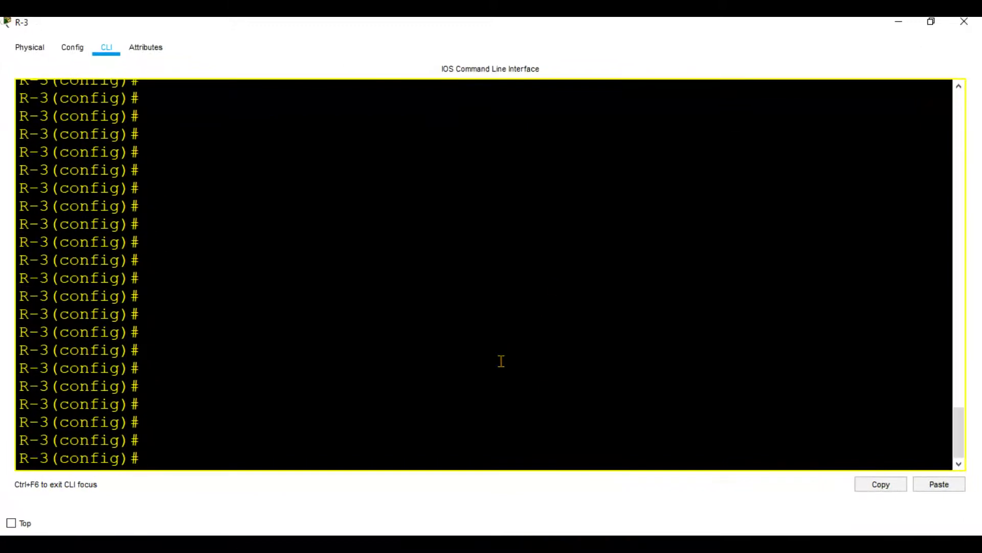
type("int g0/1")
key("Return")
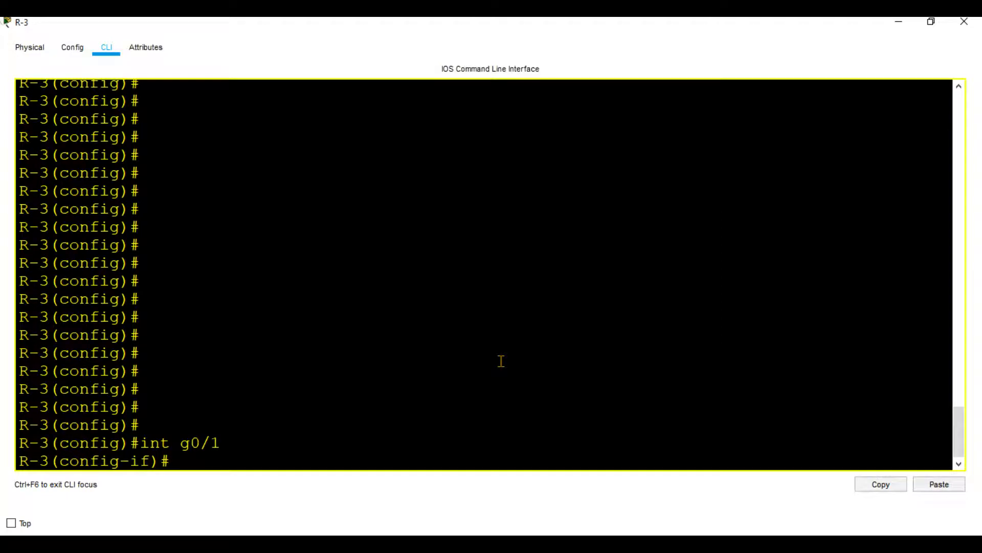
type("stand")
key("Tab")
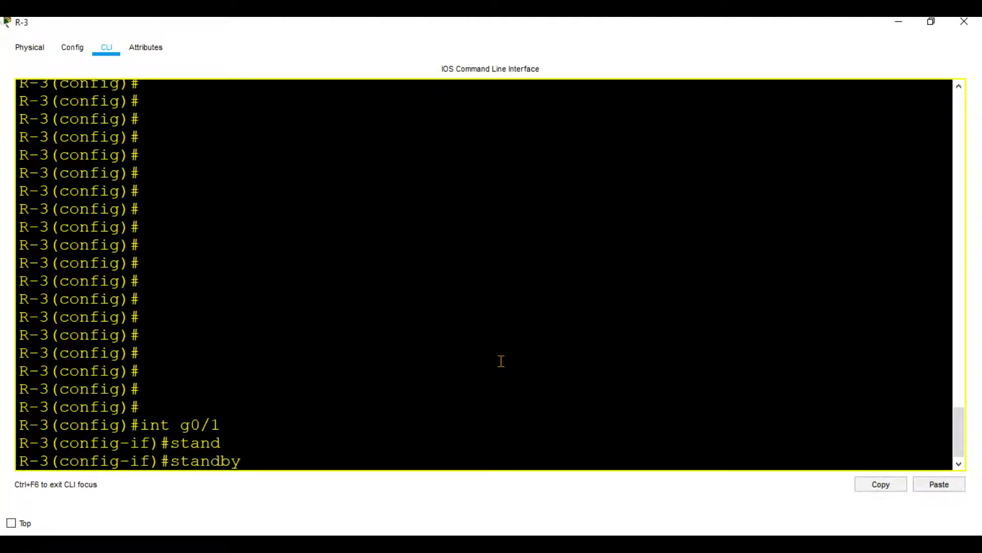
type("ip 10.20.20.20")
key("Return")
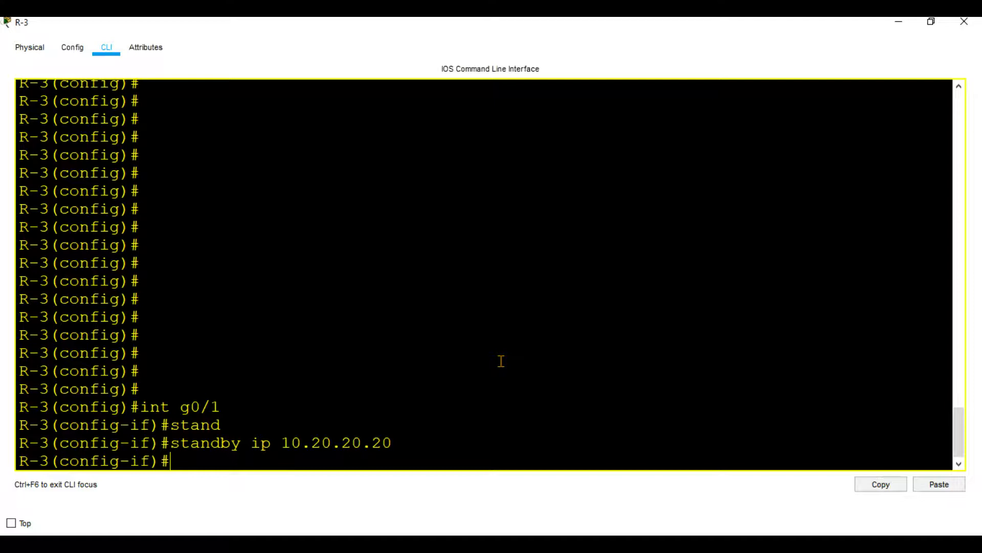
left_click(893, 25)
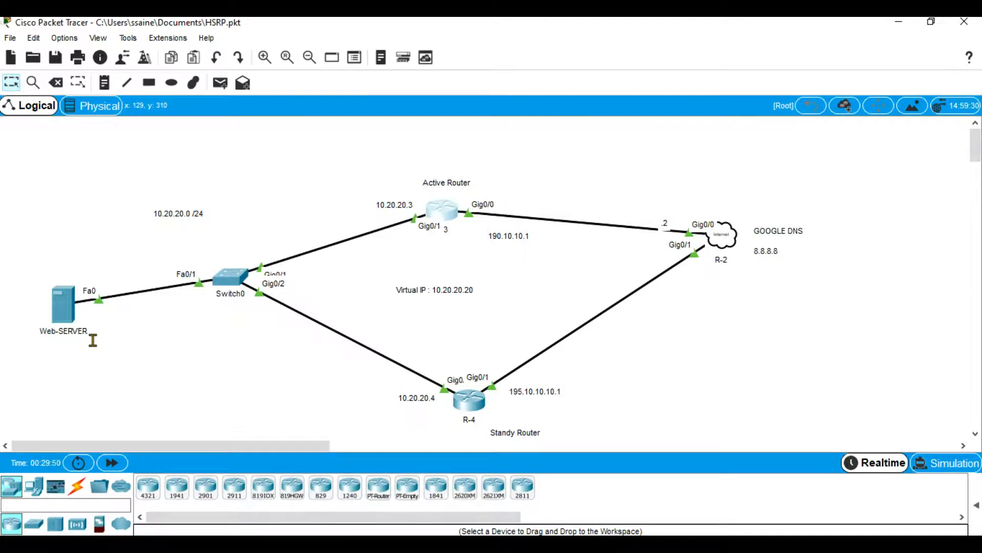
Set the HSRP priority on R-3's g0/1 interface with standby priority 101.
left_click(433, 210)
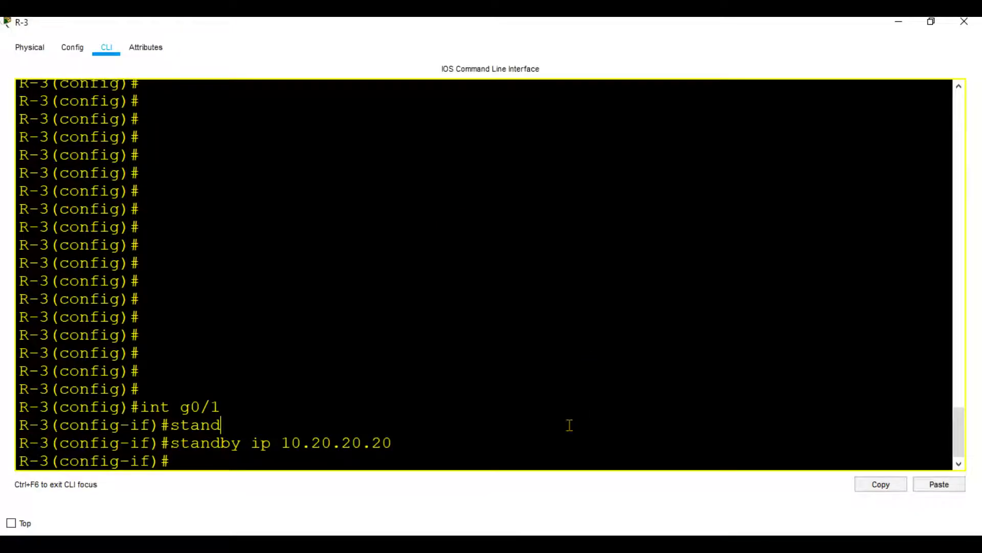
type("st")
key("Tab")
type("pr")
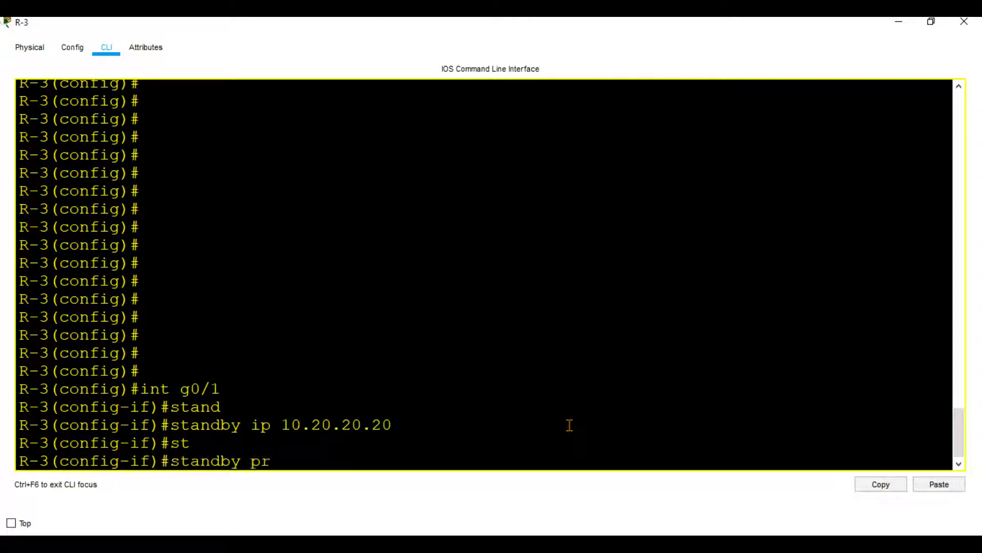
key("Tab")
type("i")
key("Tab")
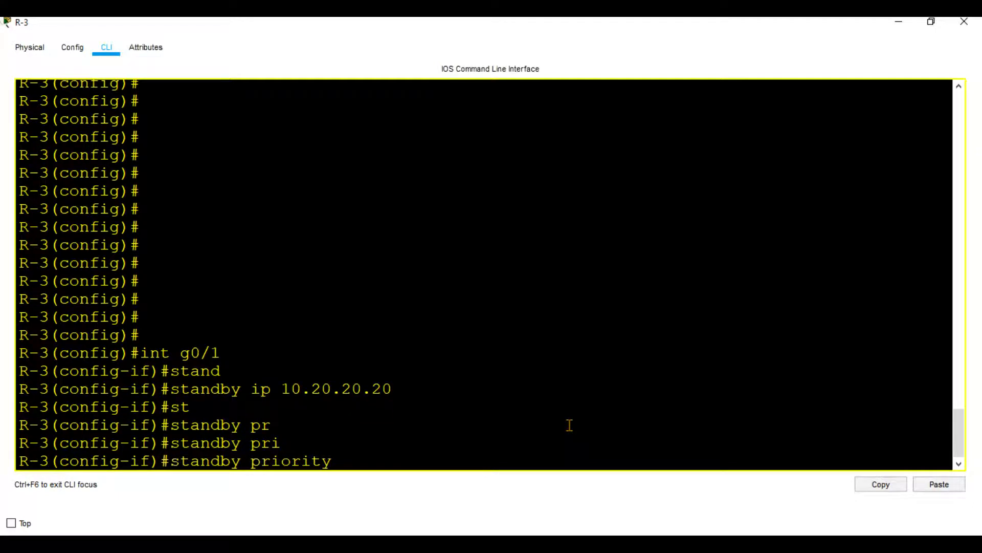
type("101")
key("Return")
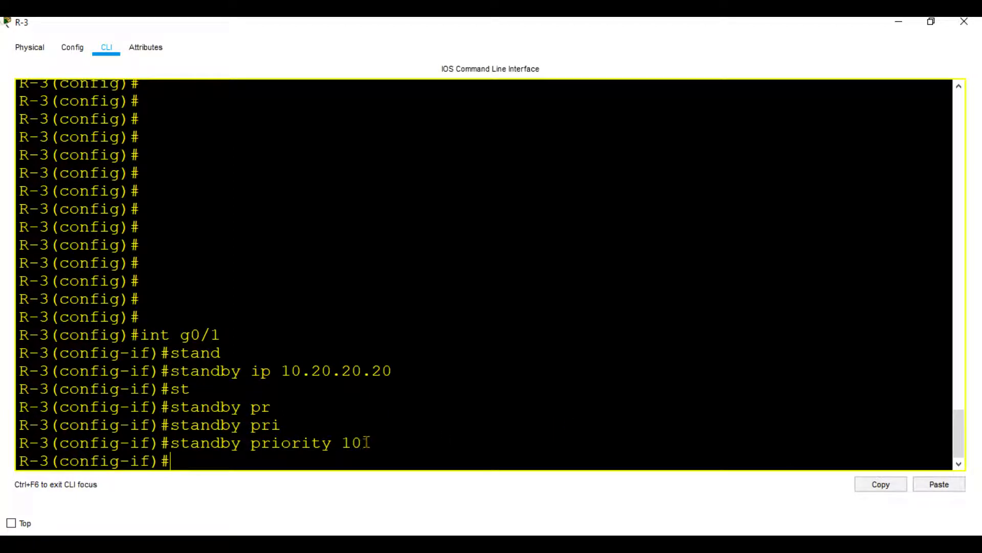
left_click(896, 21)
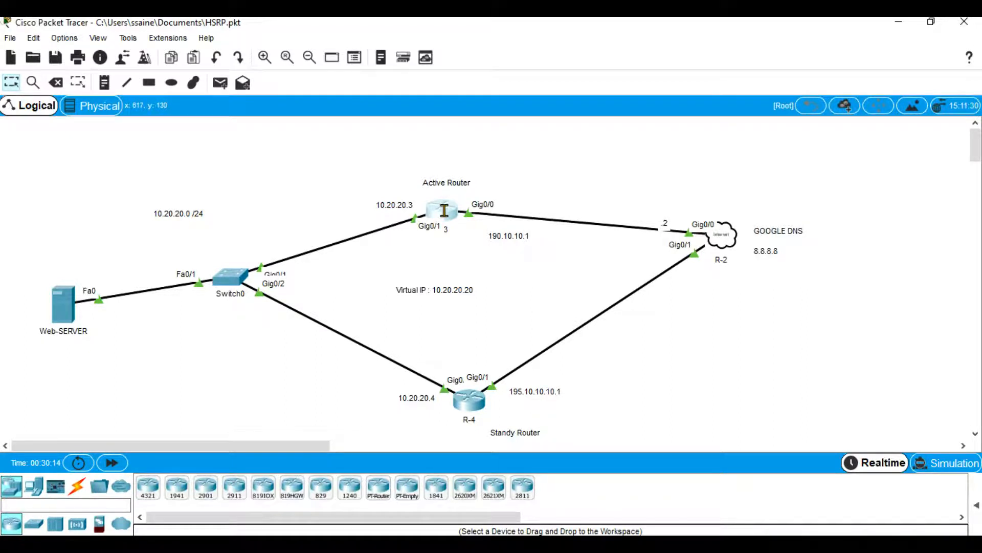
Enable HSRP preemption on R-3's g0/1 interface with standby preempt.
mouse_move(444, 210)
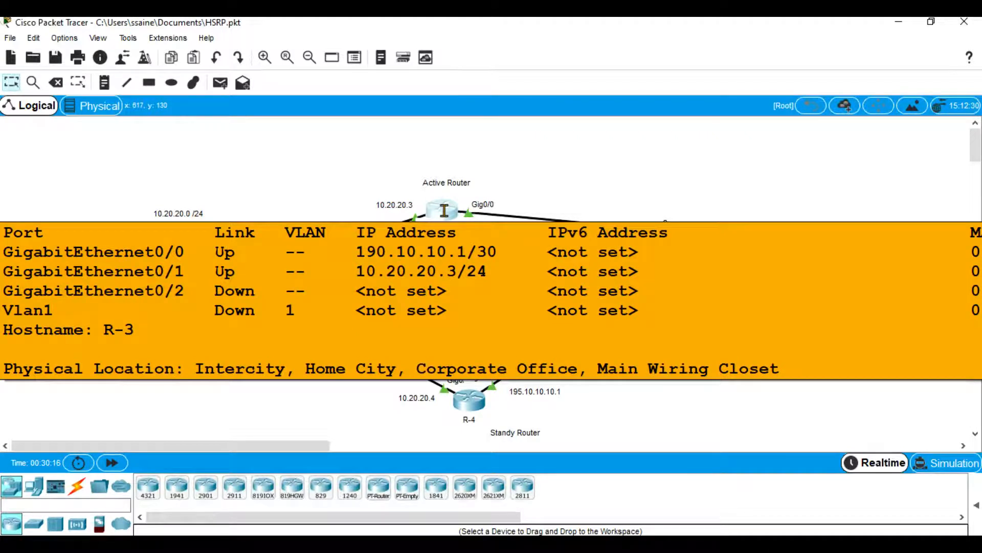
left_click(444, 211)
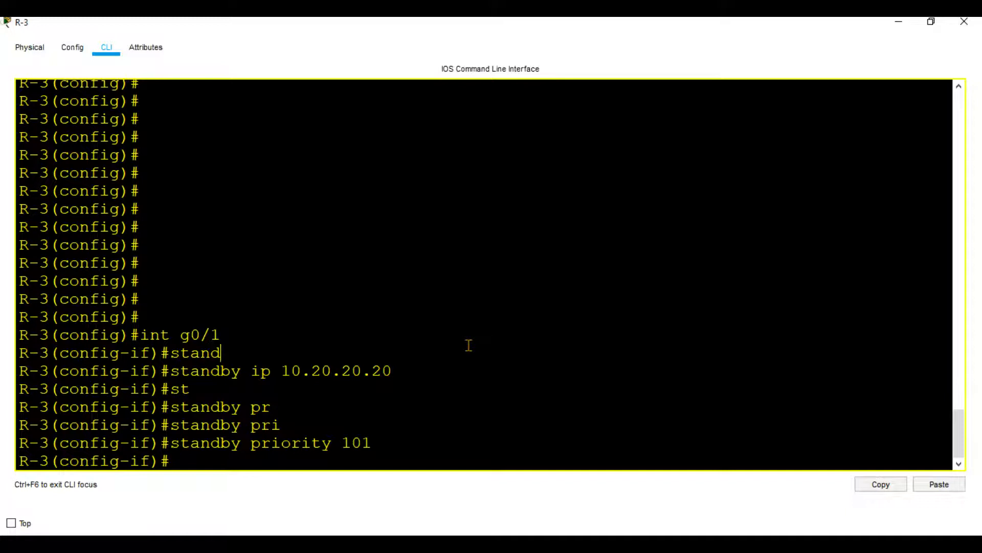
type("st")
key("Tab")
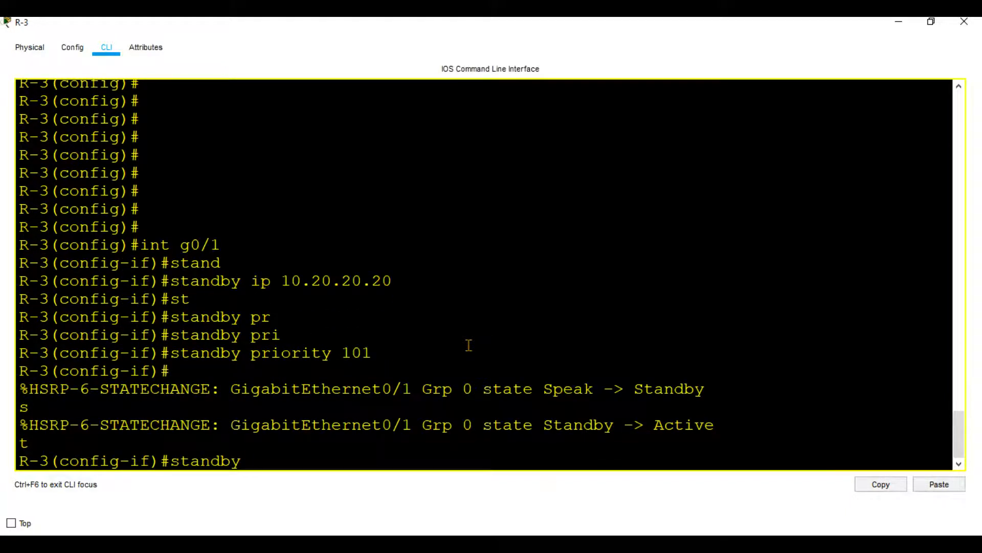
type("pr")
key("Tab")
type("e")
key("Tab")
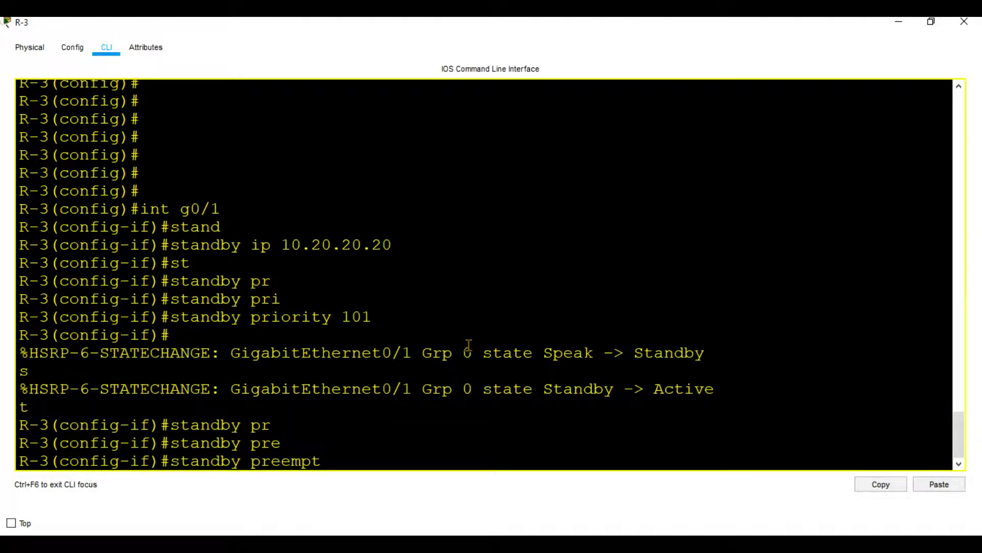
key("Return")
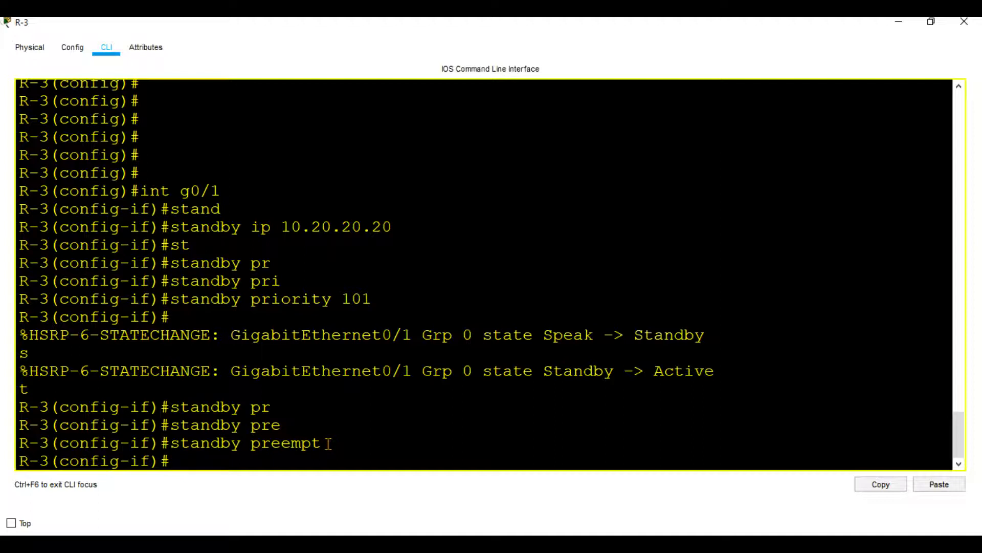
Examine the latest HSRP state-change message for GigabitEthernet0/1 in R-3's console.
double_click(446, 372)
left_click_drag(713, 375, 465, 371)
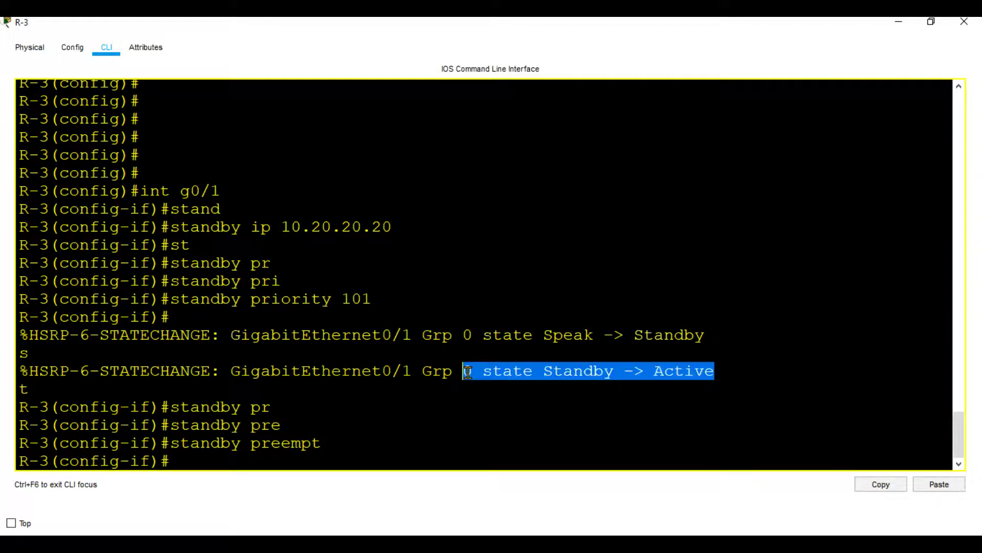
left_click(584, 370)
left_click_drag(722, 374, 653, 372)
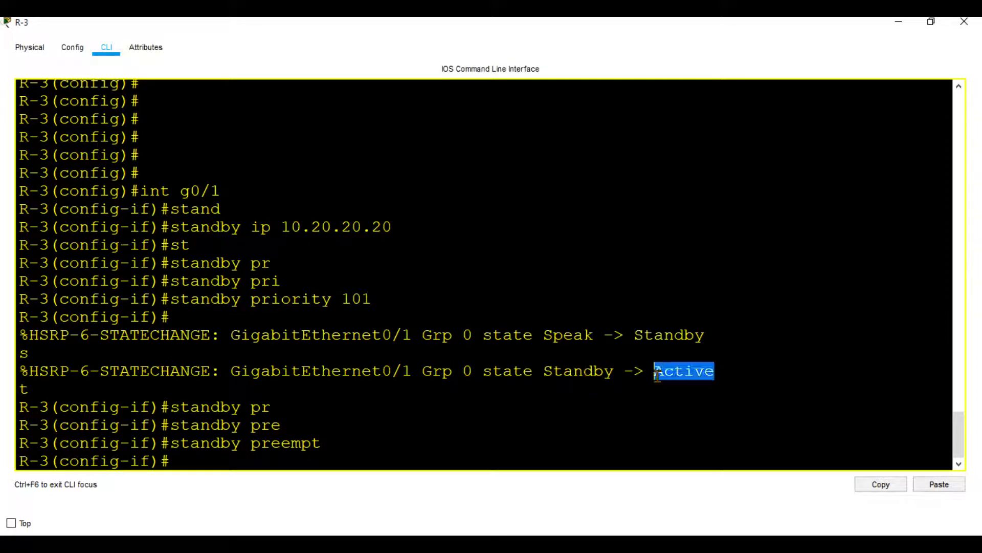
left_click(452, 428)
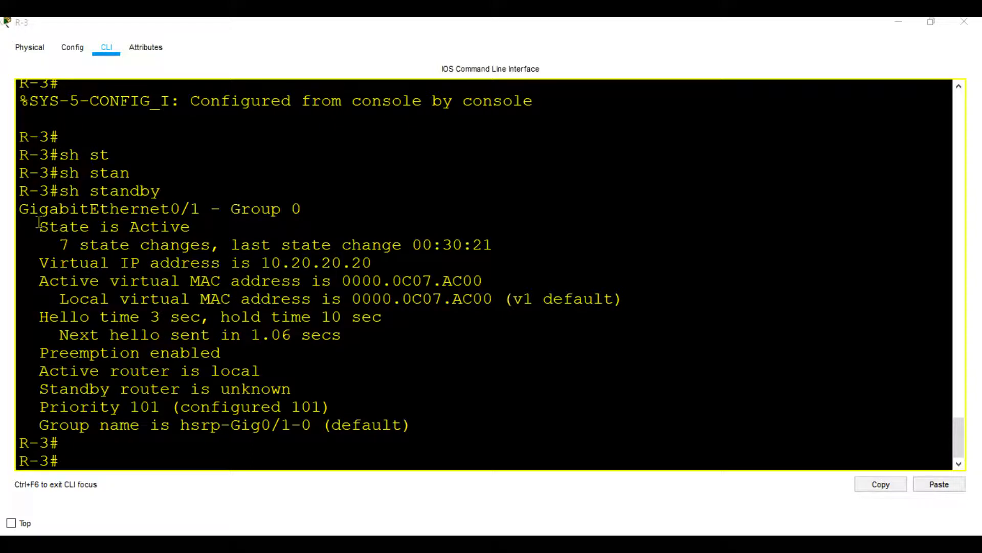
Examine the HSRP state, group name and priority in R-3's standby output, and minimize the R-3 console.
left_click_drag(39, 226, 192, 234)
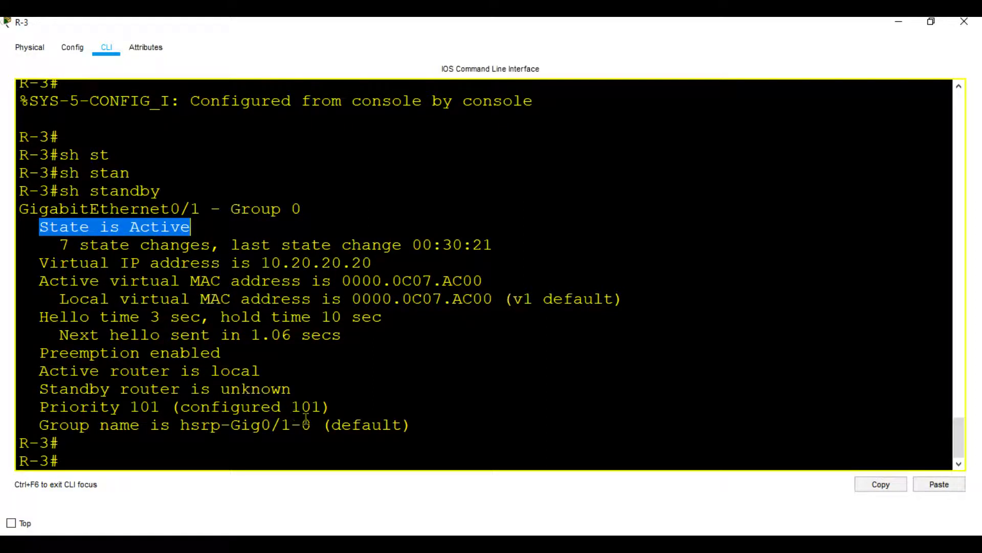
left_click_drag(311, 425, 183, 429)
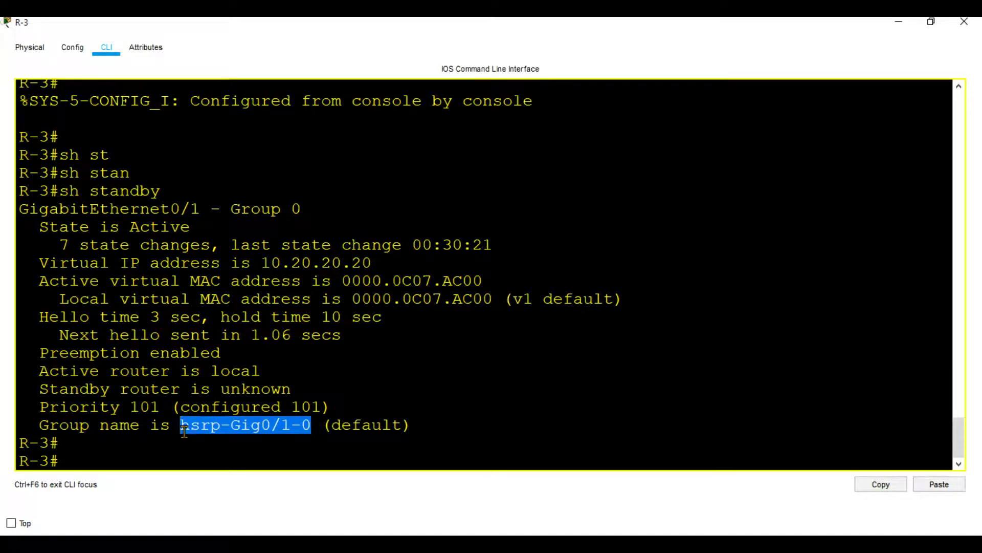
left_click_drag(160, 408, 131, 411)
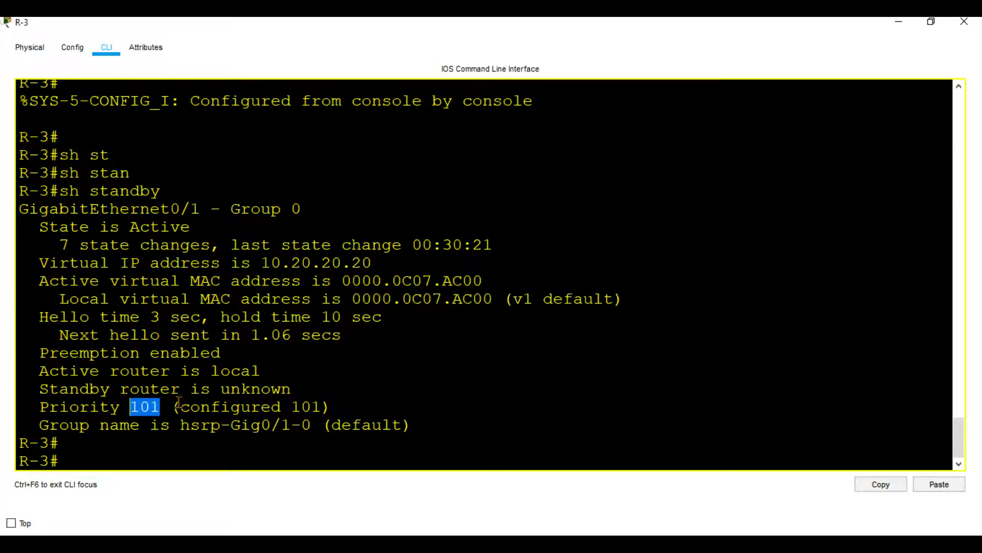
left_click_drag(190, 227, 131, 226)
left_click(896, 23)
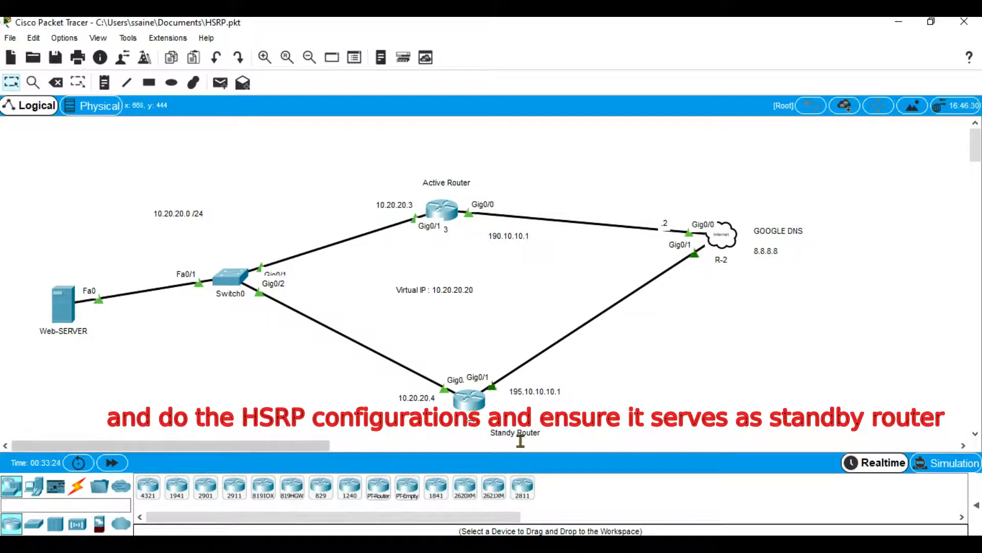
Open R-4's console and enter global configuration mode with config t.
left_click(469, 400)
left_click(383, 345)
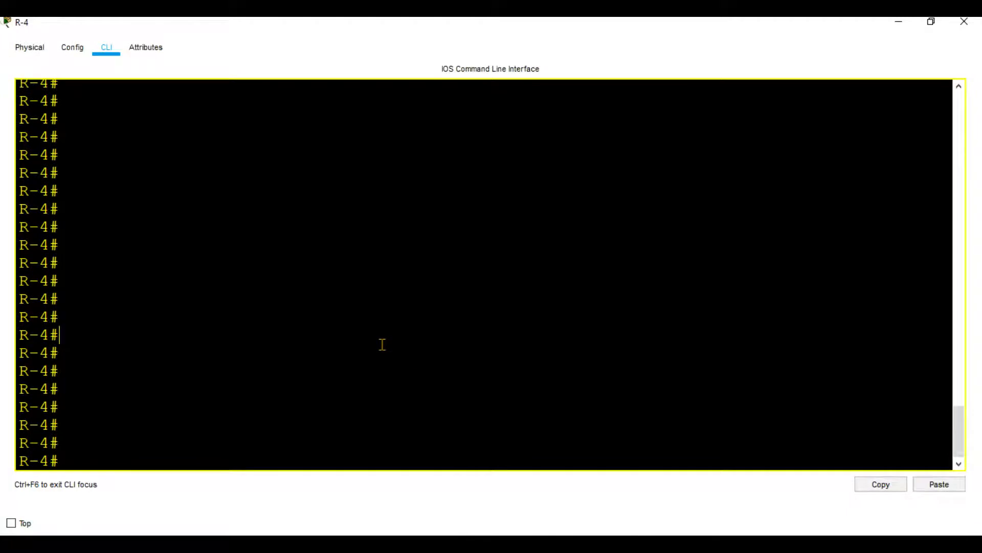
type("config t")
key("Return")
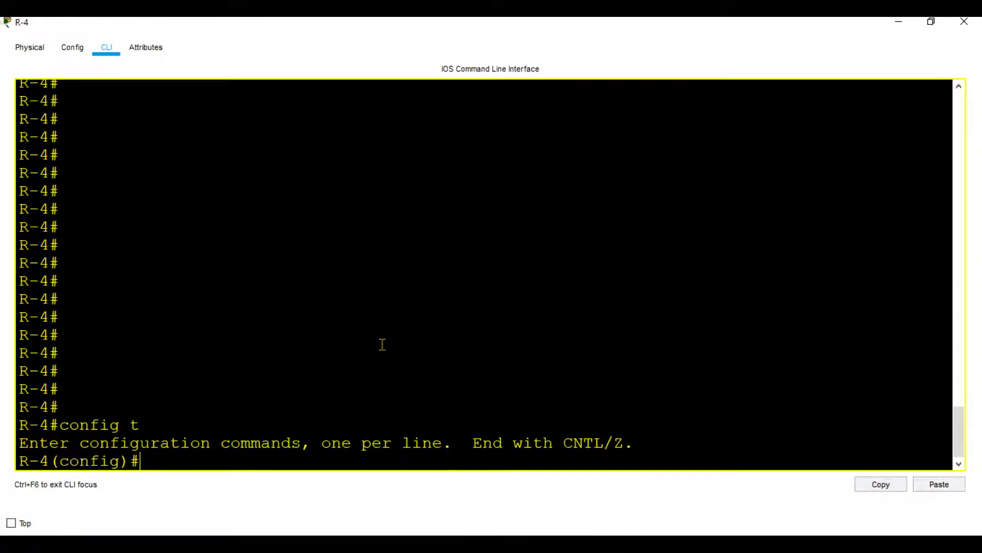
List R-4's interface addresses with do sh ip int brief and identify the interface facing the 10.20.20.0 network.
type("dh s")
key("BackSpace")
key("BackSpace")
key("BackSpace")
type("o sh int br")
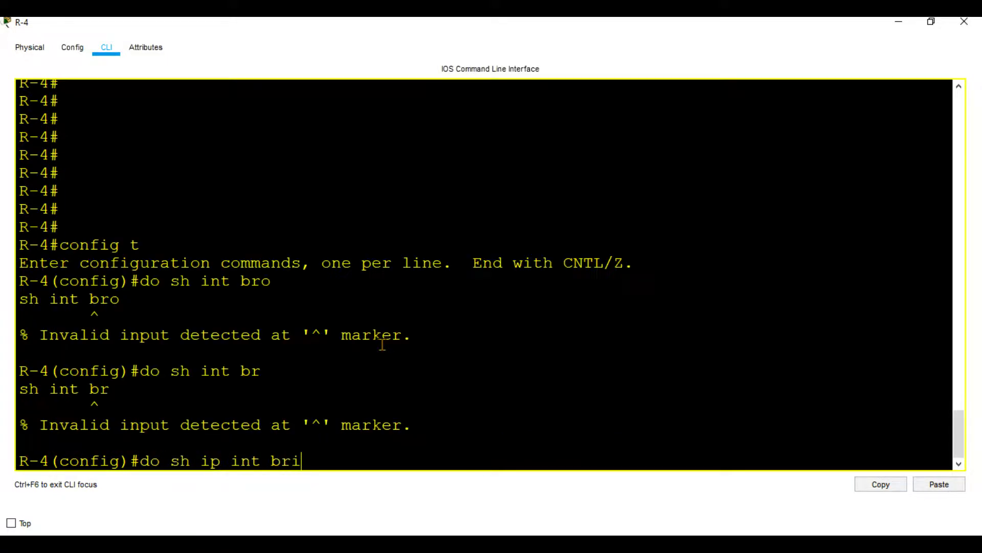
type("ef")
key("Return")
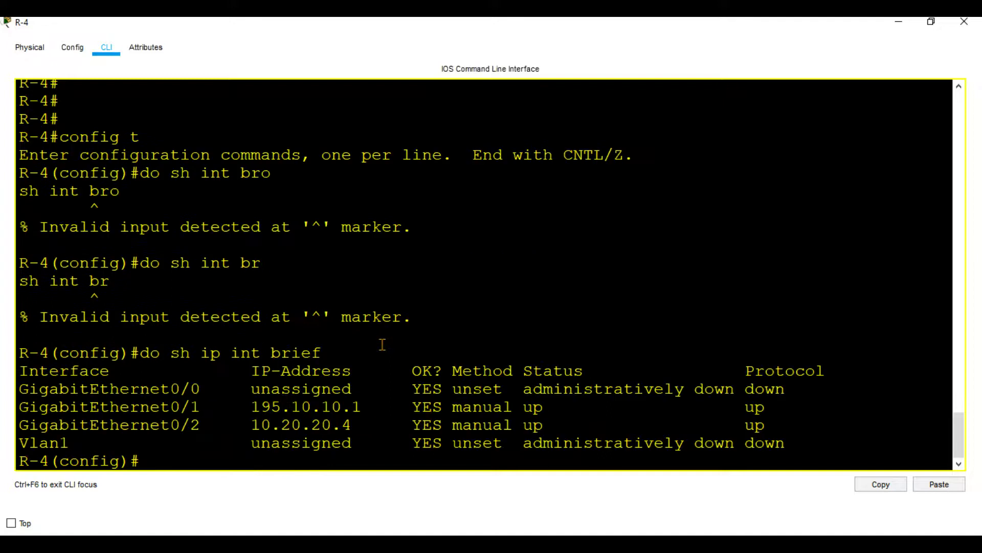
triple_click(280, 426)
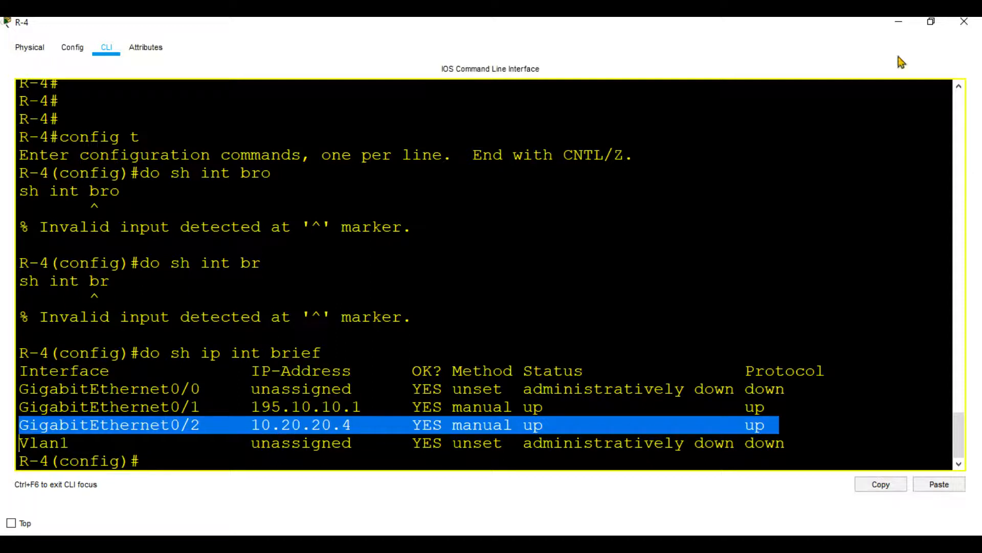
Enter interface configuration mode for g0/2 on R-4.
left_click(637, 257)
type("int g0/2")
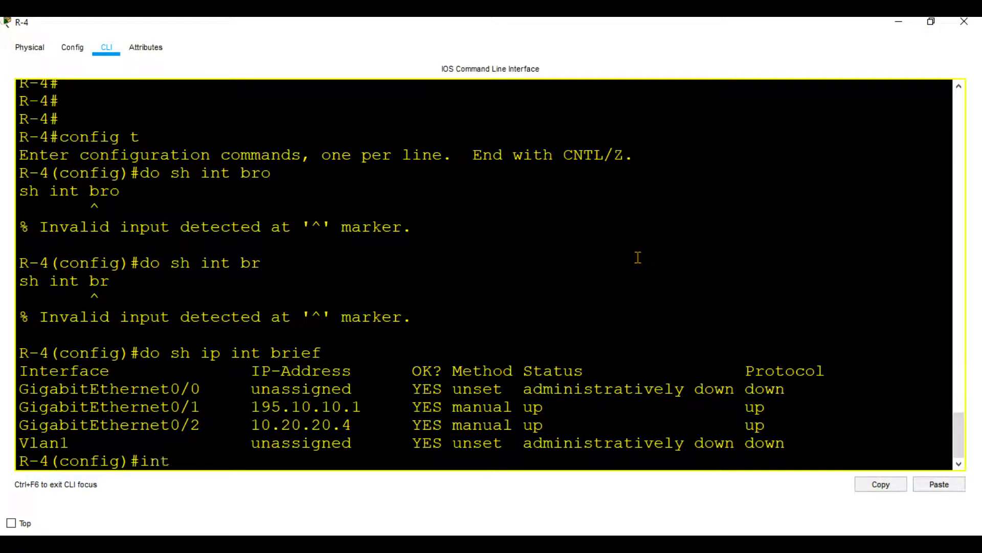
key("Return")
key("Return")
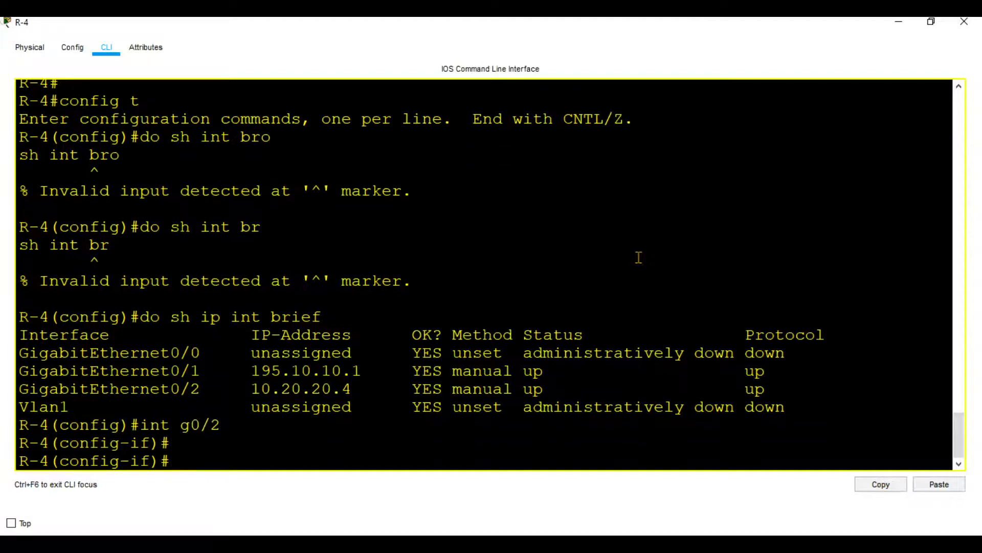
Assign the HSRP virtual address to R-4's g0/2 interface with standby ip 10.20.20.20, and leave configuration mode with end.
type("st")
key("Tab")
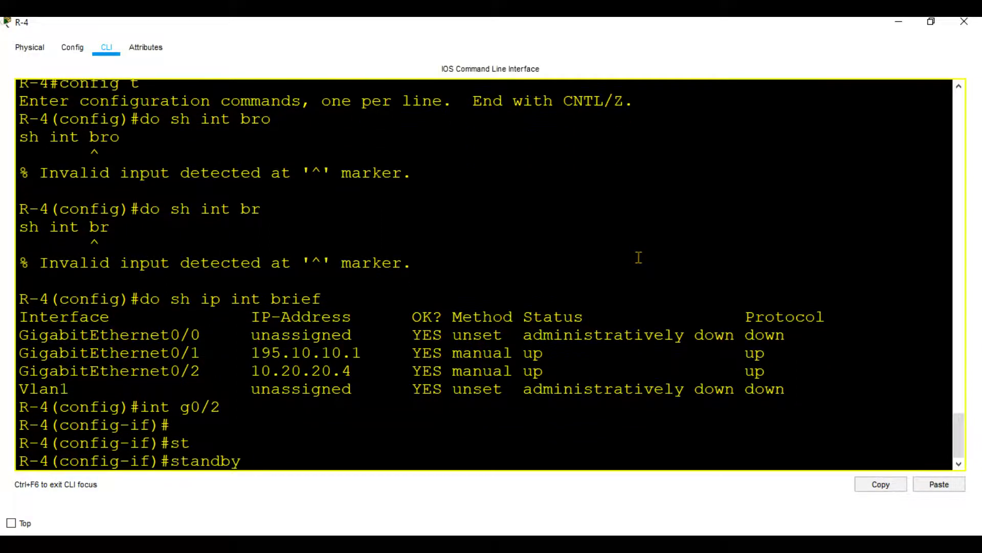
type("ip add")
key("Tab")
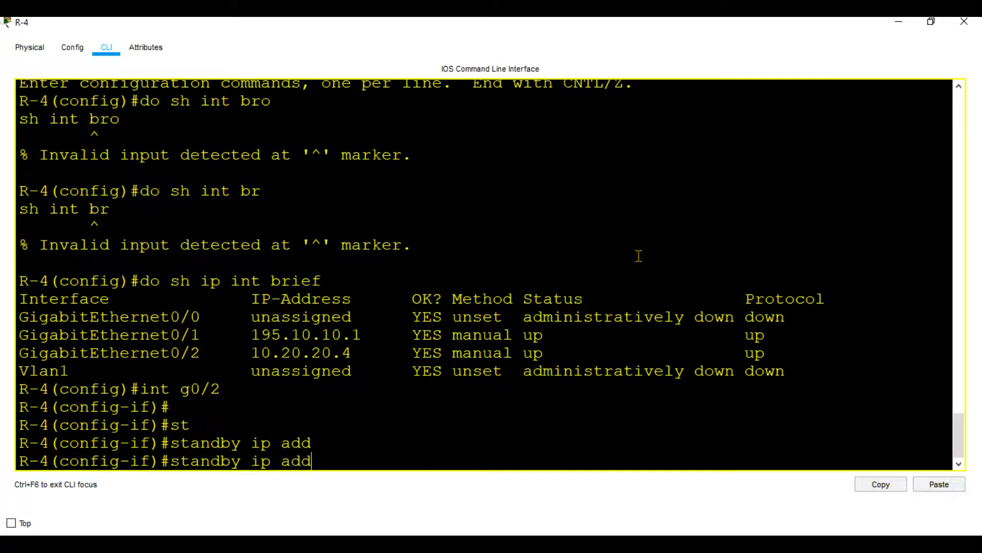
key("BackSpace")
key("BackSpace")
key("BackSpace")
key("Tab")
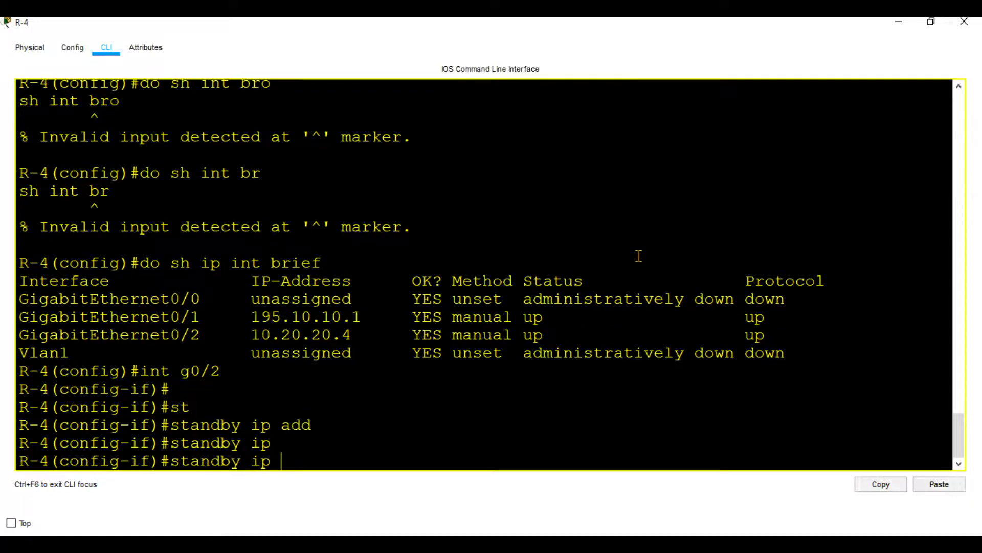
type("10.20.20.20")
key("Return")
key("Return")
key("Return")
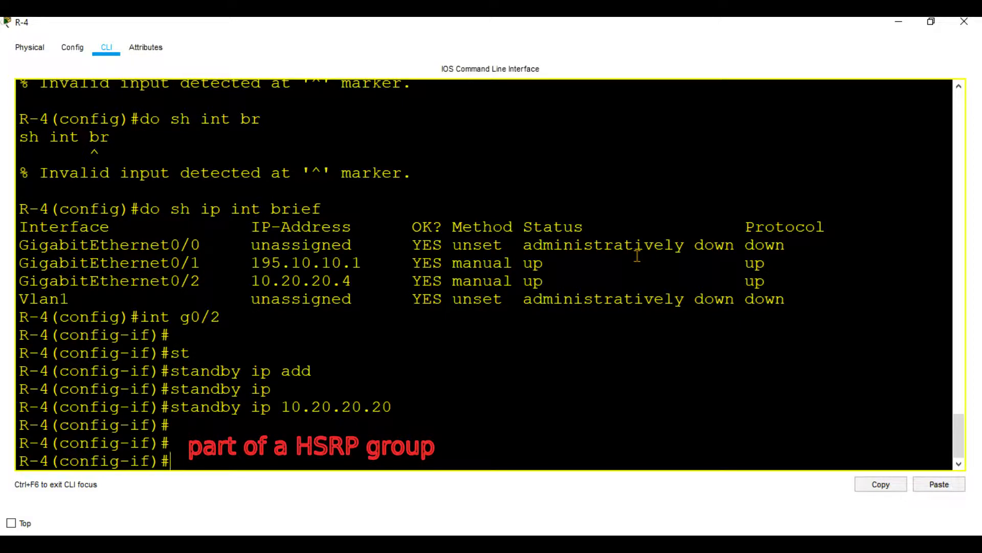
type("end")
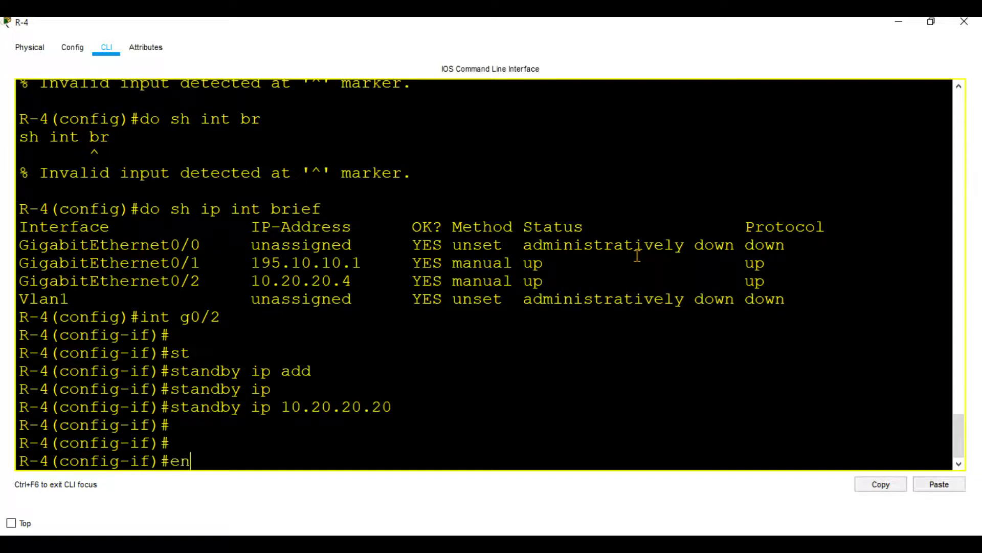
key("Return")
key("Return")
Display R-4's HSRP status with sh standby.
type("sh")
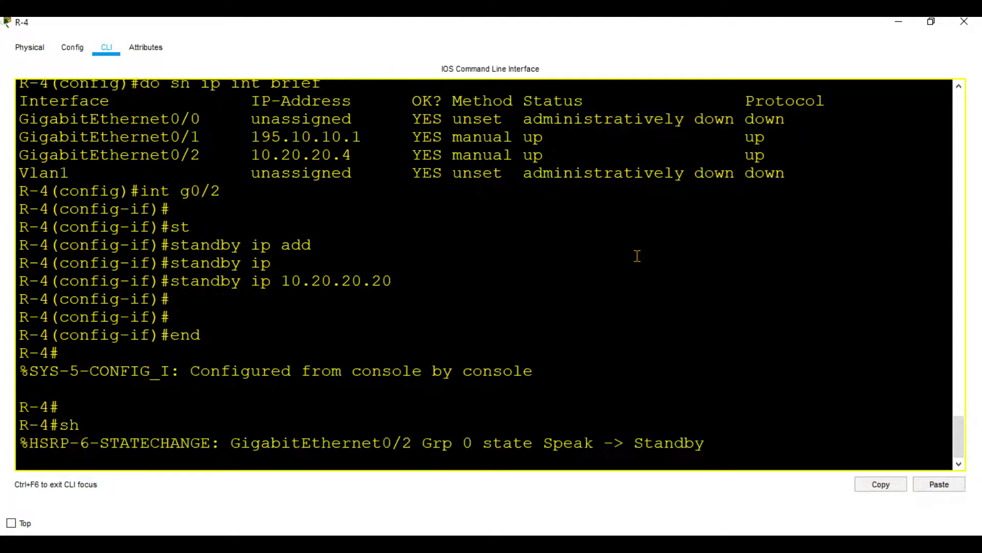
key("Return")
key("Return")
type("sh st")
key("Tab")
type("a")
key("BackSpace")
key("BackSpace")
key("BackSpace")
key("BackSpace")
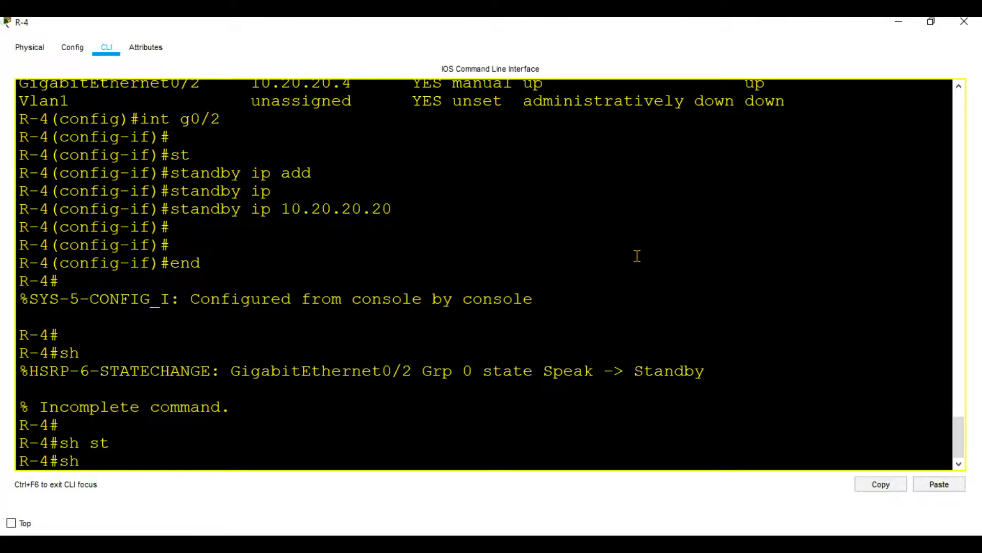
type("standby")
key("Return")
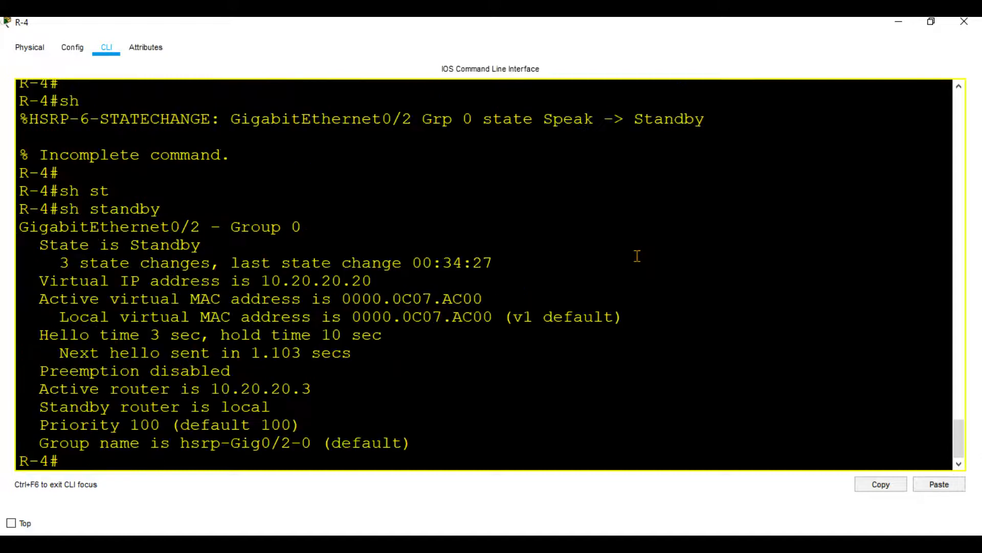
Examine the HSRP state change, current state and priority in R-4's console output, and minimize the R-4 console.
left_click_drag(708, 117, 625, 125)
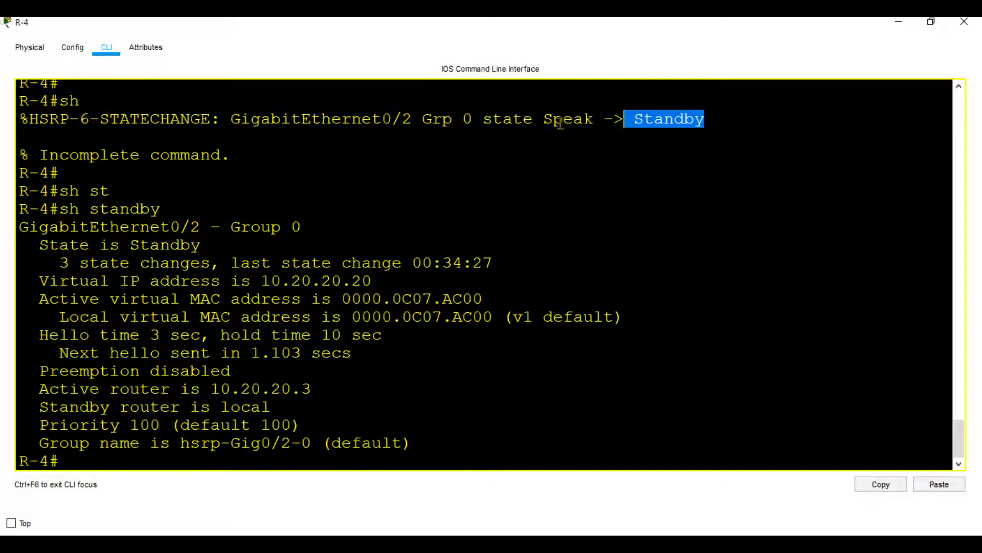
left_click_drag(716, 123, 644, 120)
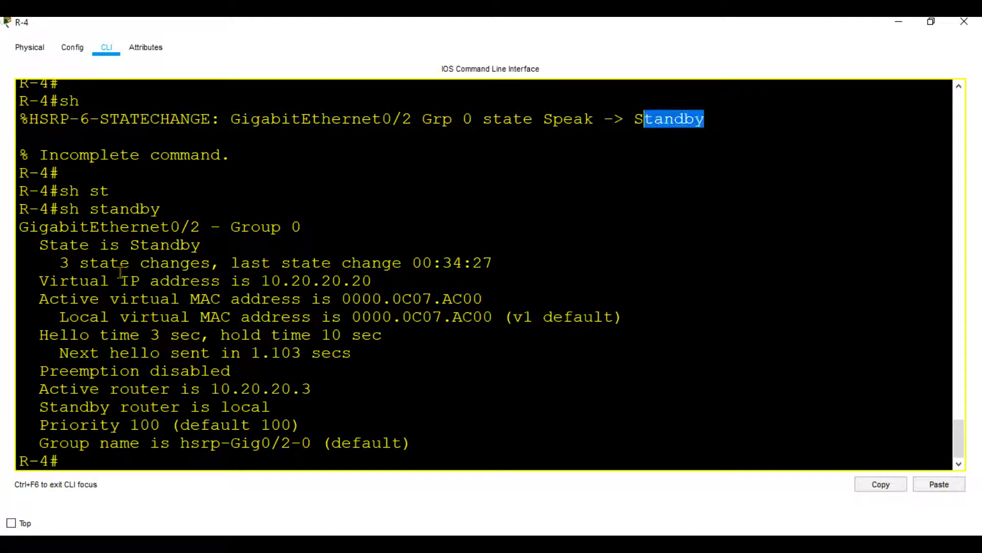
left_click_drag(200, 246, 130, 246)
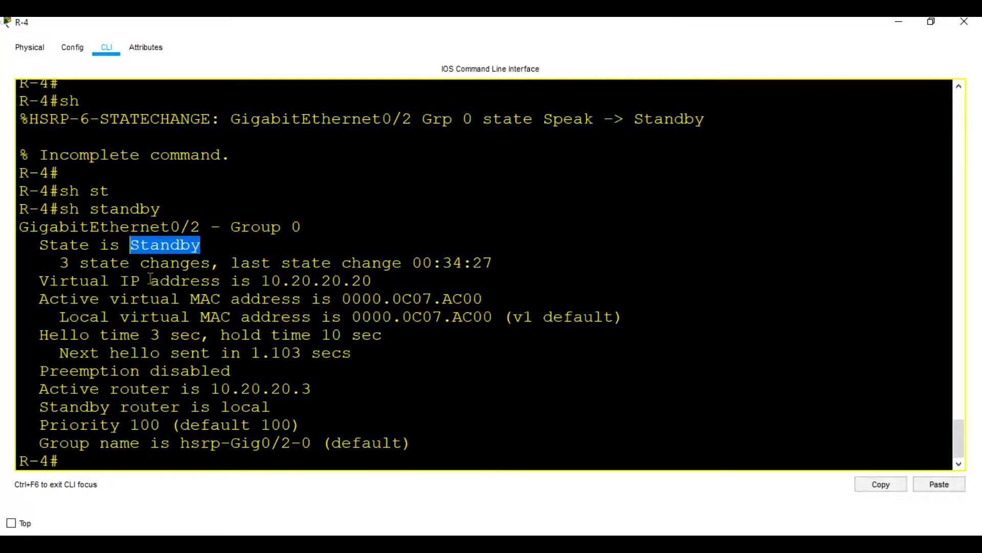
left_click_drag(171, 425, 130, 426)
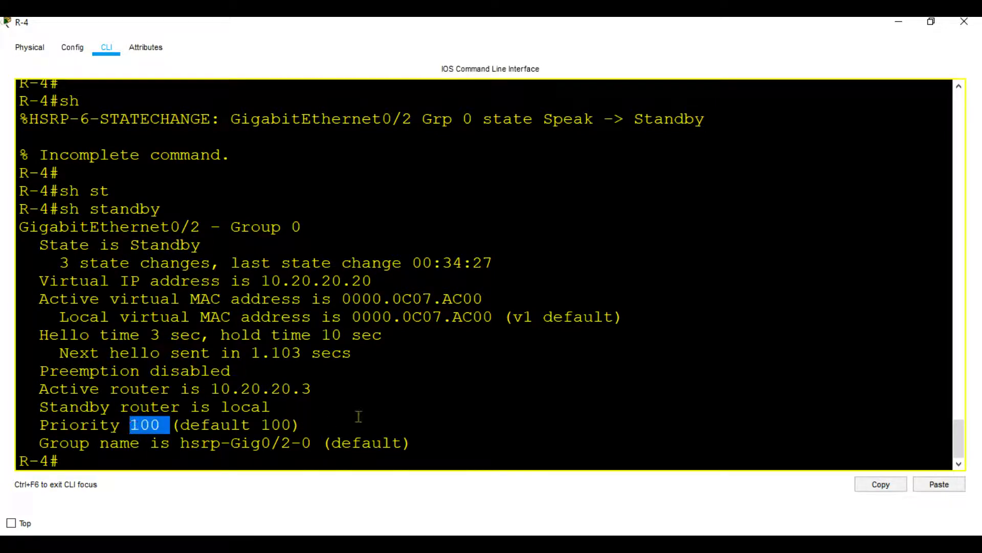
left_click(899, 23)
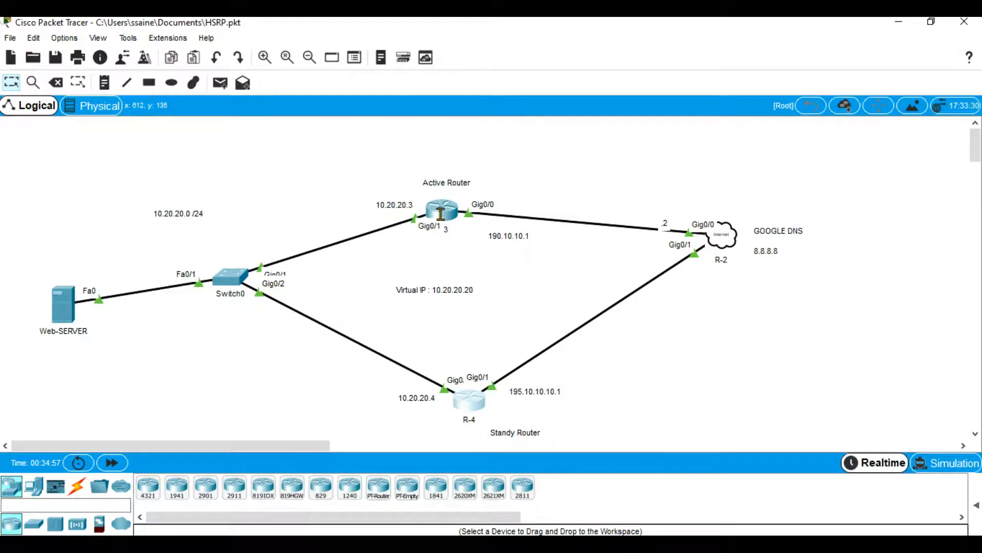
Open the command prompt on Web-SERVER and stop the running ping to 8.8.8.8.
mouse_move(440, 213)
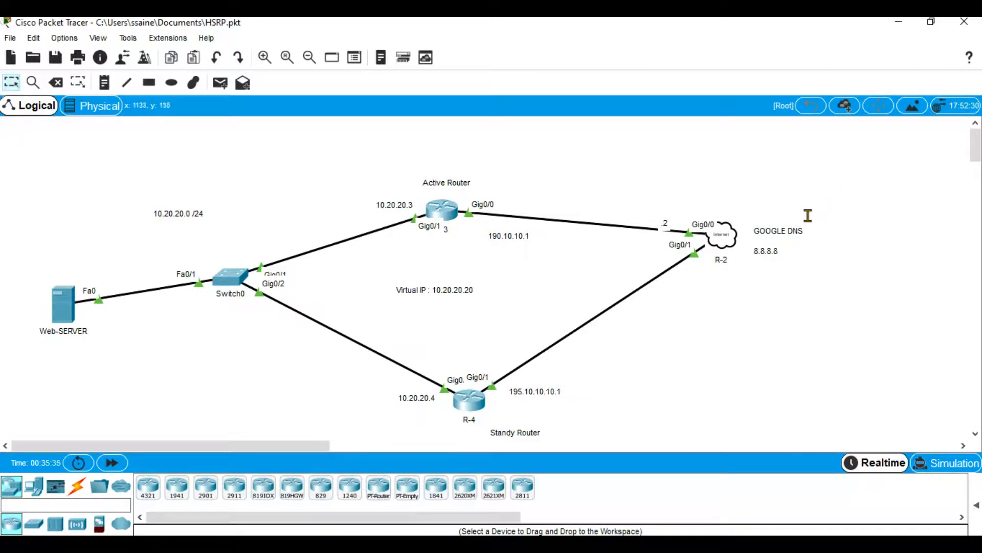
left_click(65, 304)
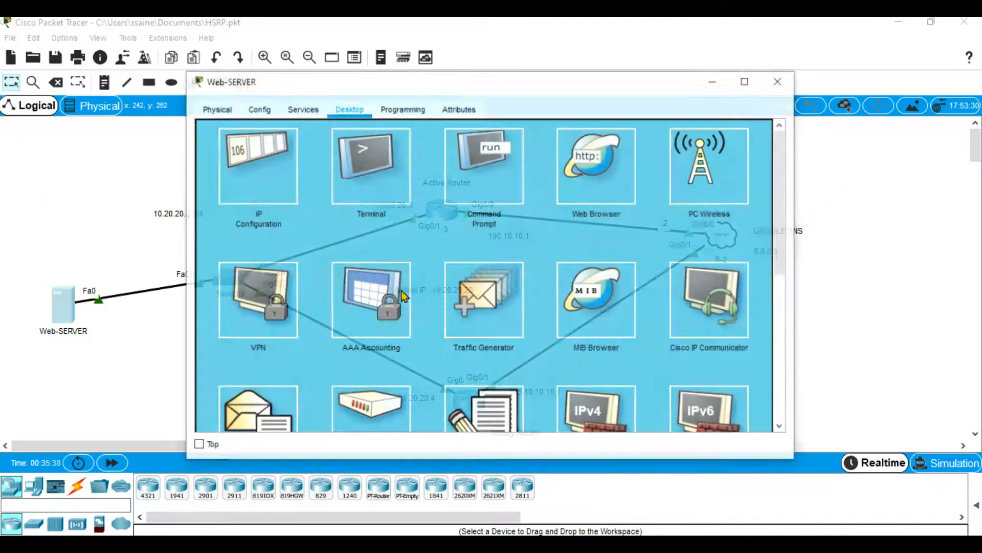
left_click(493, 193)
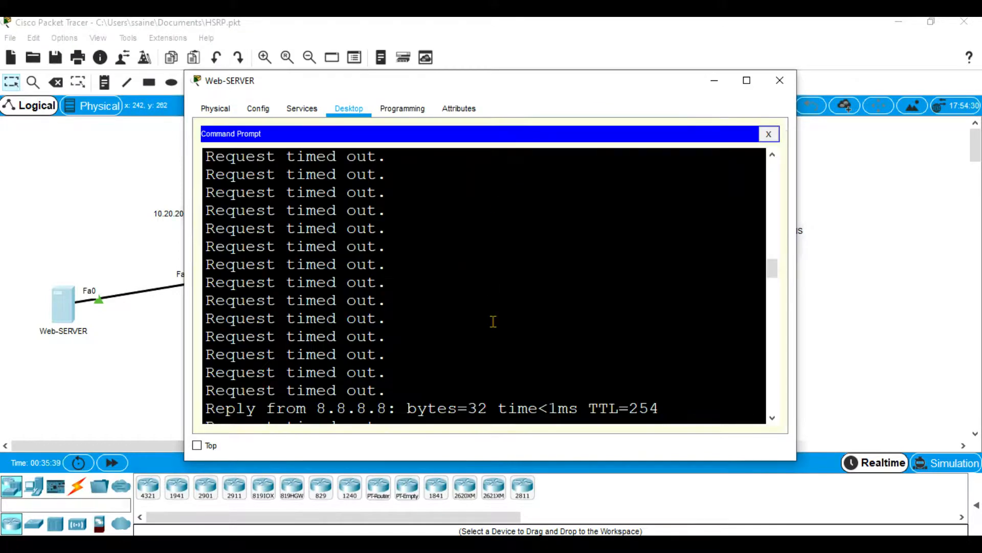
key("ctrl+c")
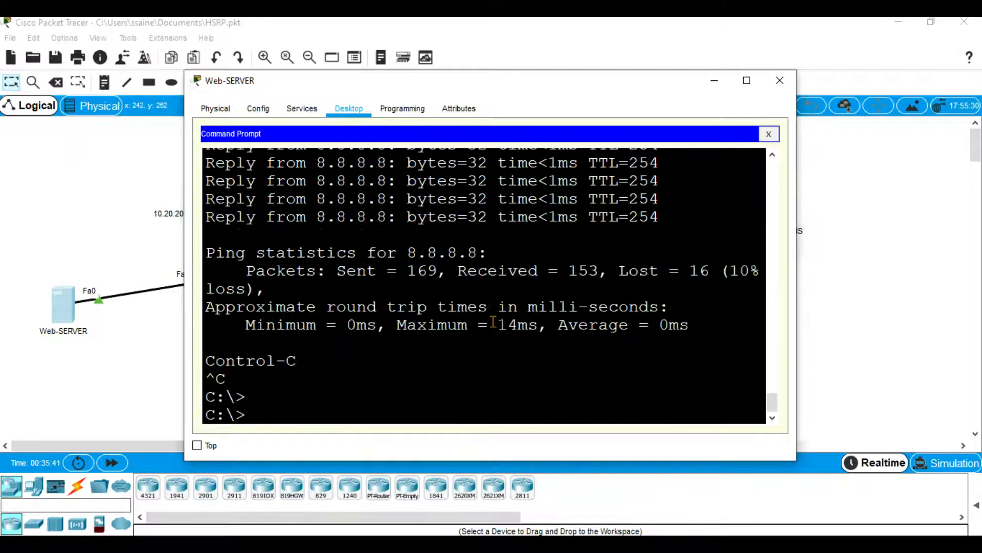
Trace the route from Web-SERVER with tracert 8.8.8.8, check the first-hop address, and minimize the server window.
key("Return")
key("Return")
key("Return")
type("tracer")
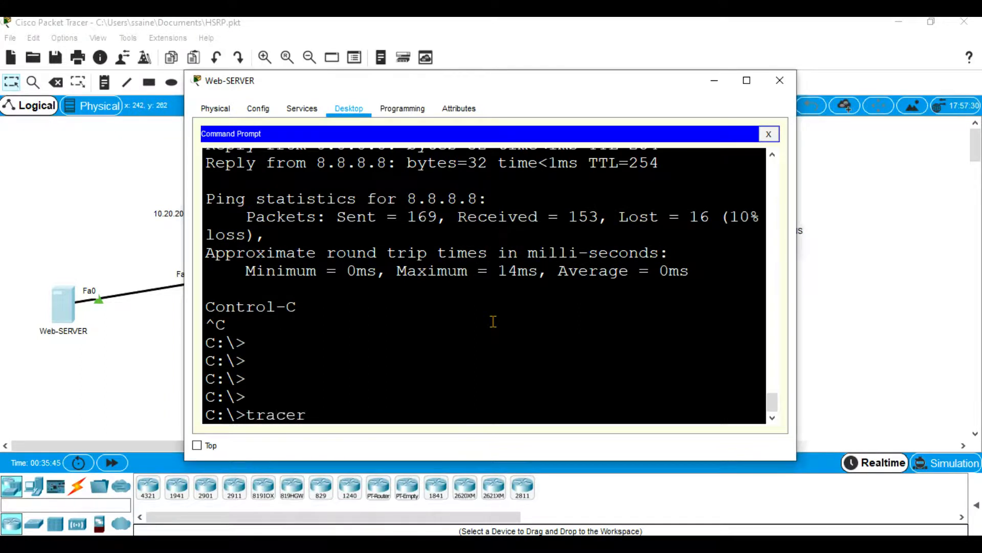
type("t 8.8.8.8")
key("Return")
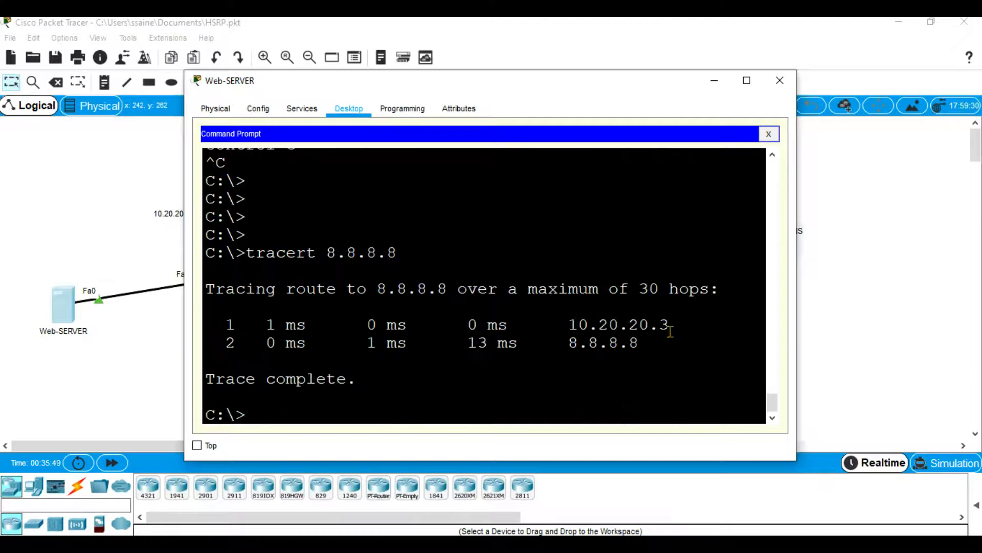
left_click_drag(669, 325, 568, 323)
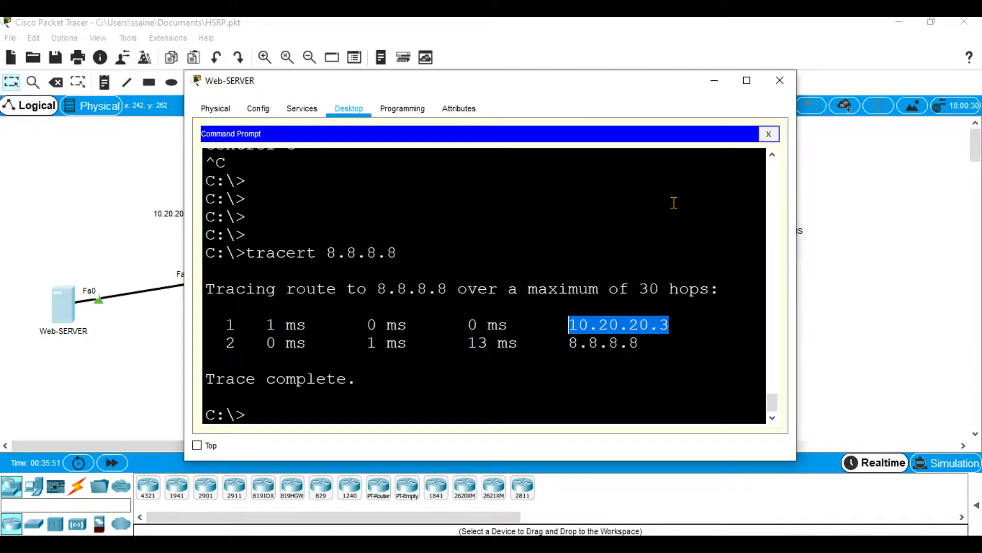
left_click(716, 81)
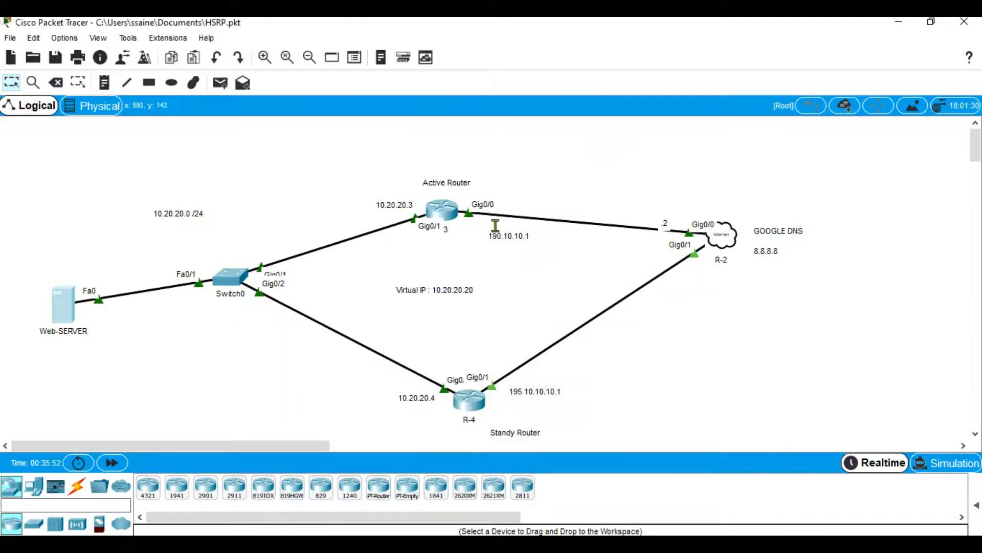
Recheck the HSRP state line in the active router R-3's console and minimize it.
left_click(447, 214)
left_click_drag(190, 227, 70, 229)
left_click(897, 22)
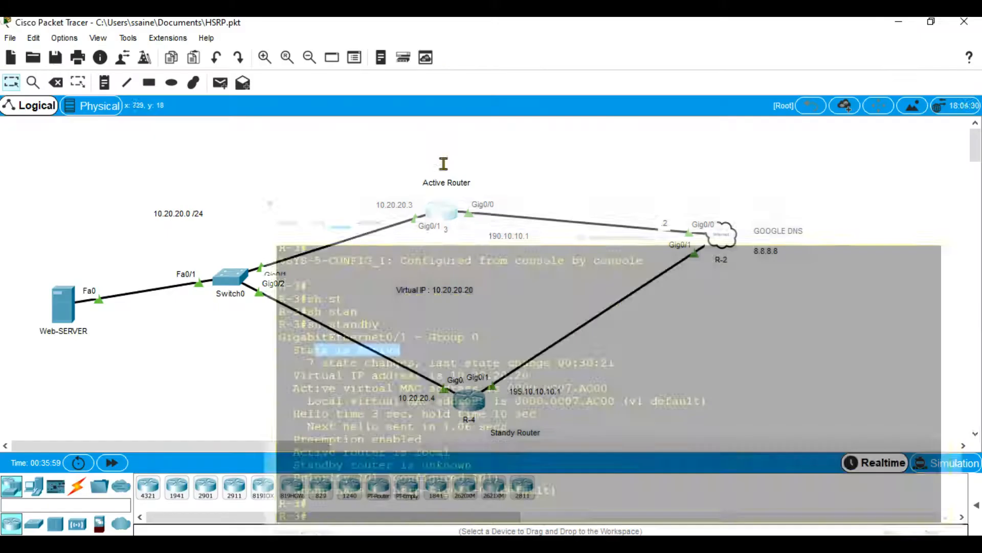
Start a continuous ping to 8.8.8.8 from Web-SERVER's command prompt, check its replies, and minimize the server window.
left_click(64, 306)
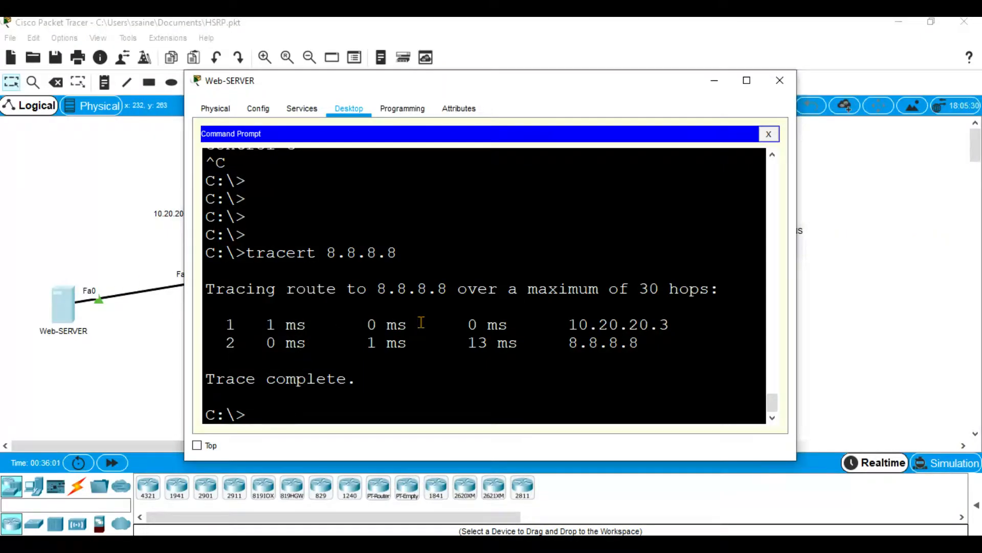
key("Return")
key("Return")
type("pig")
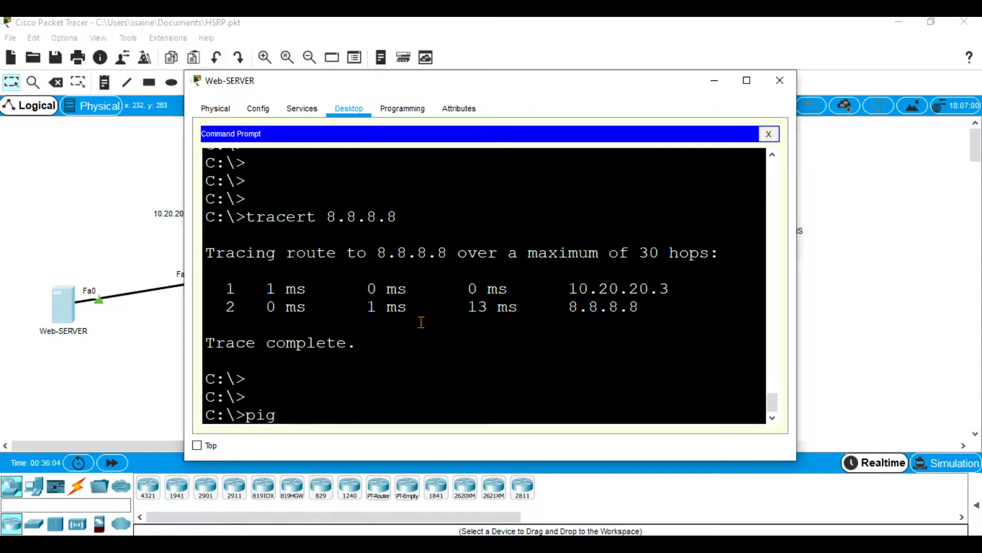
key("BackSpace")
type("ng -t 8.8.8.8")
key("Return")
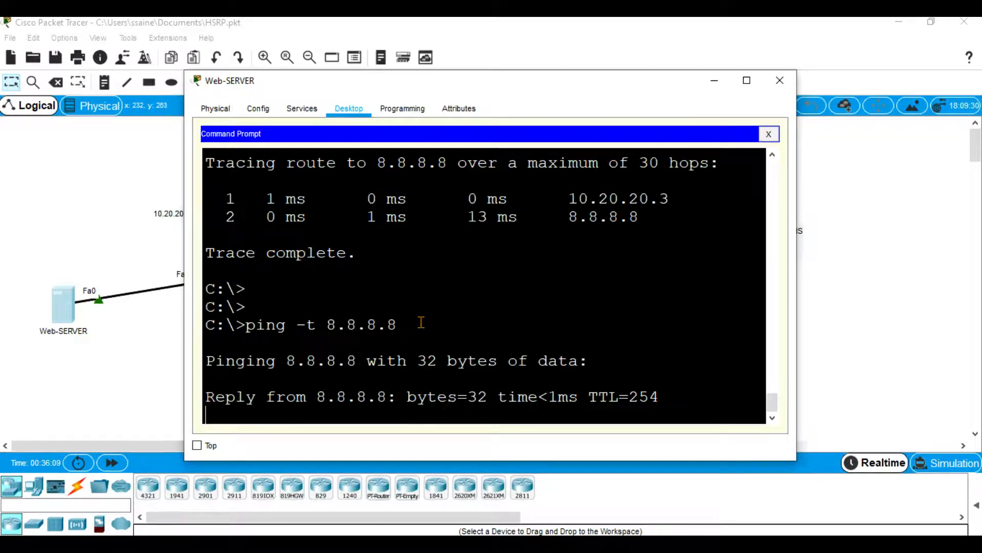
left_click(715, 82)
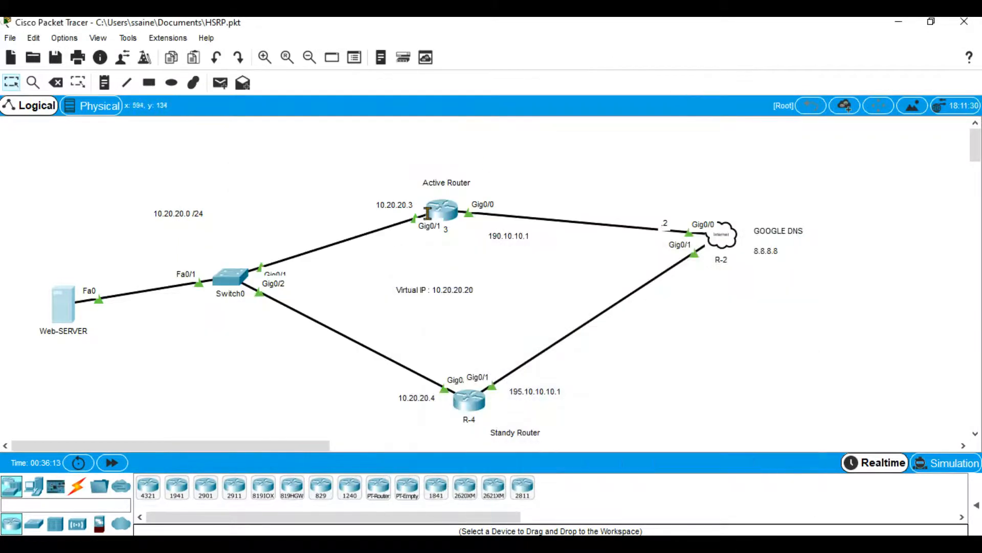
left_click(65, 302)
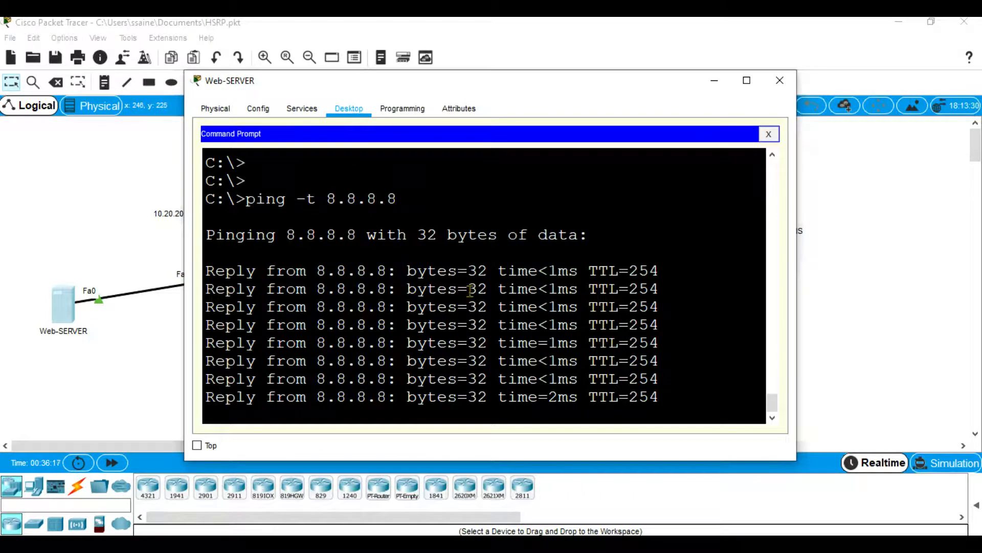
left_click(718, 84)
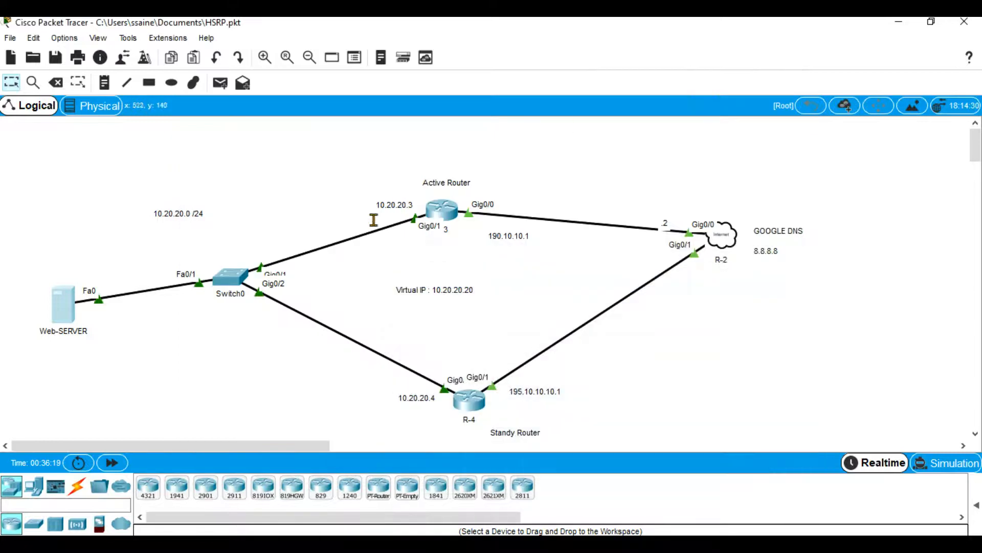
Enter global configuration mode in the active router R-3's console and minimize it.
left_click(442, 209)
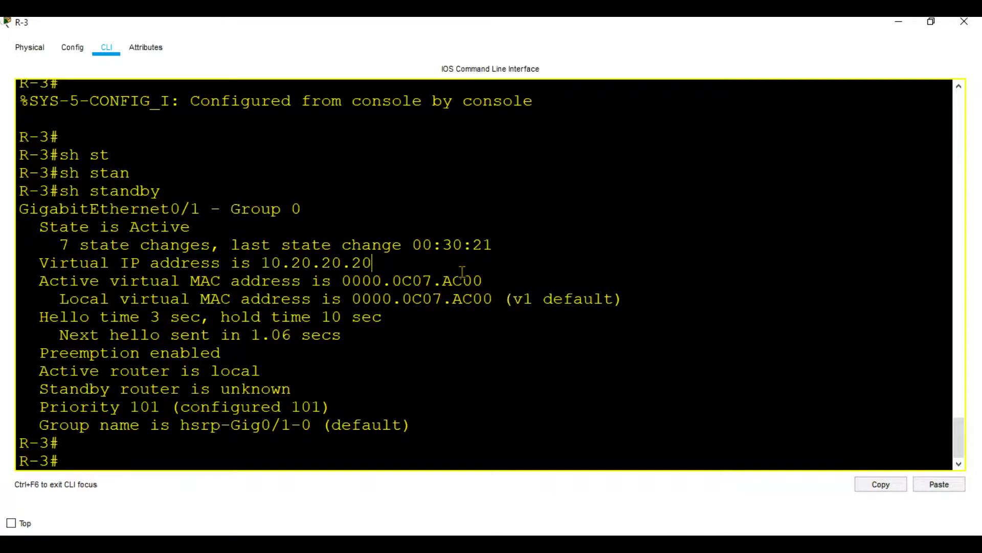
key("Return")
key("Return")
type("confi")
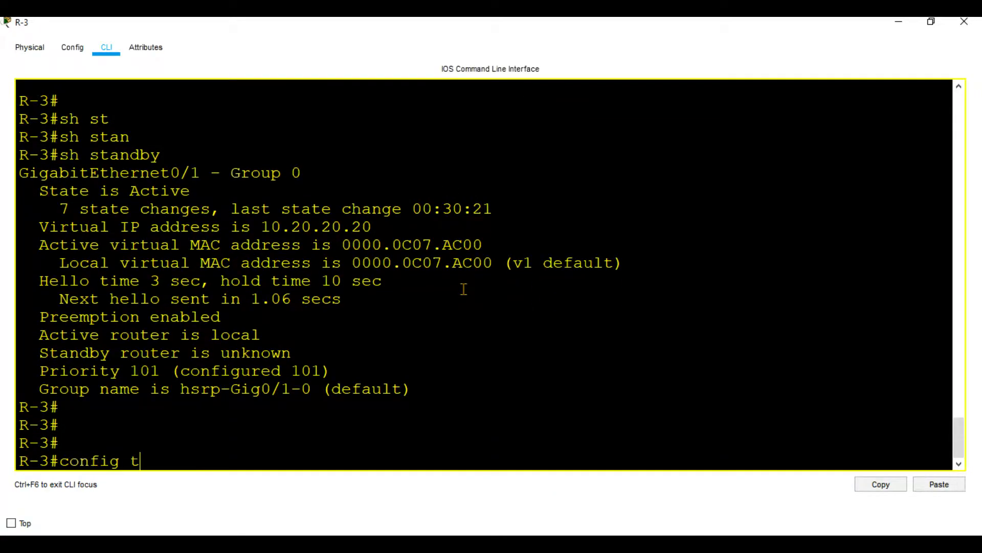
type("g t")
key("Return")
key("Return")
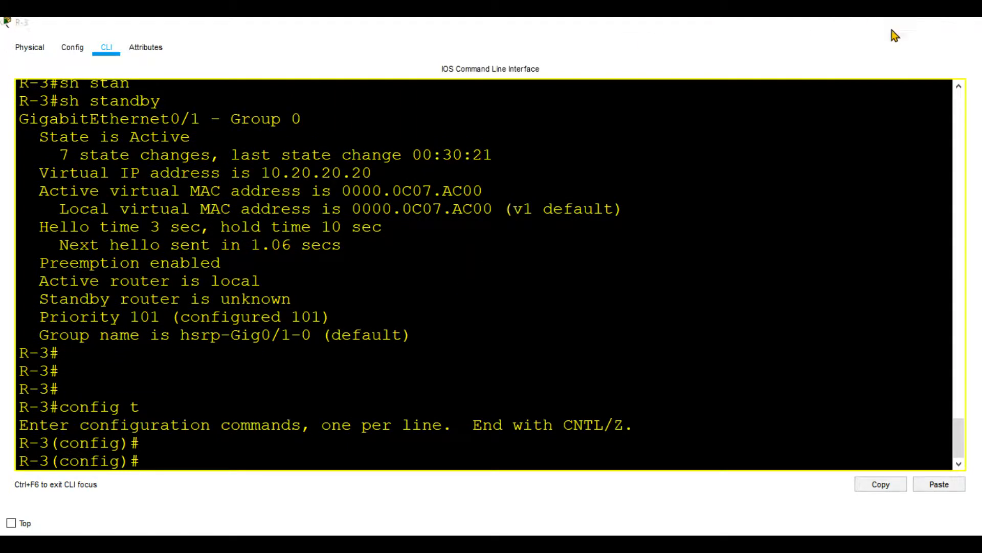
left_click(899, 23)
Shut down interface g0/1 on R-3 to trigger the HSRP failover, and minimize the console.
left_click(455, 217)
type("int g0/1")
key("Return")
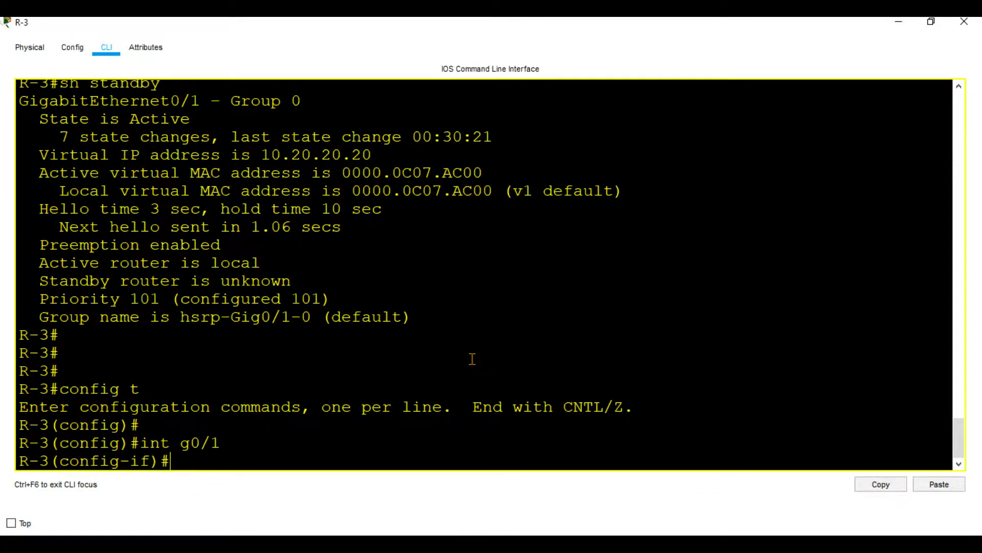
key("Return")
type("shut")
key("Return")
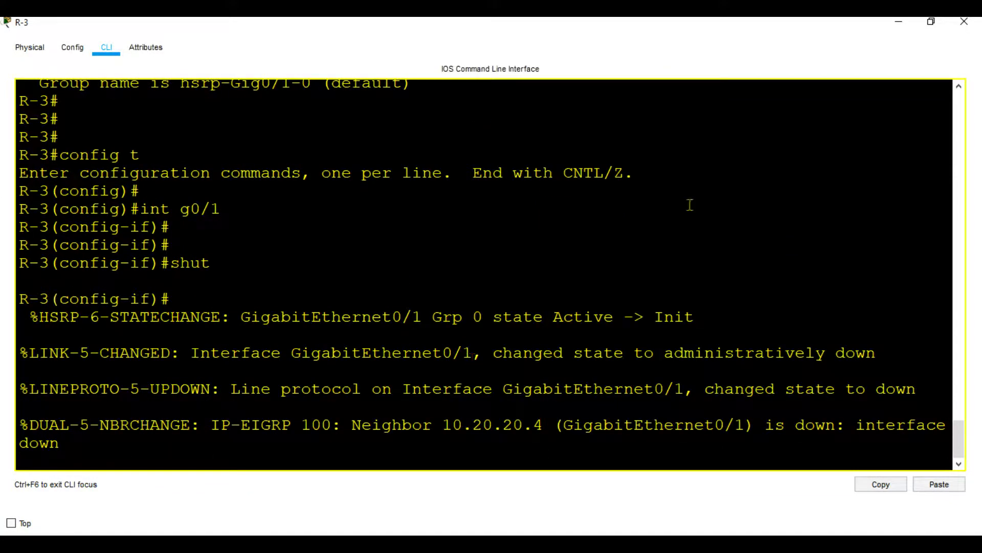
left_click(899, 22)
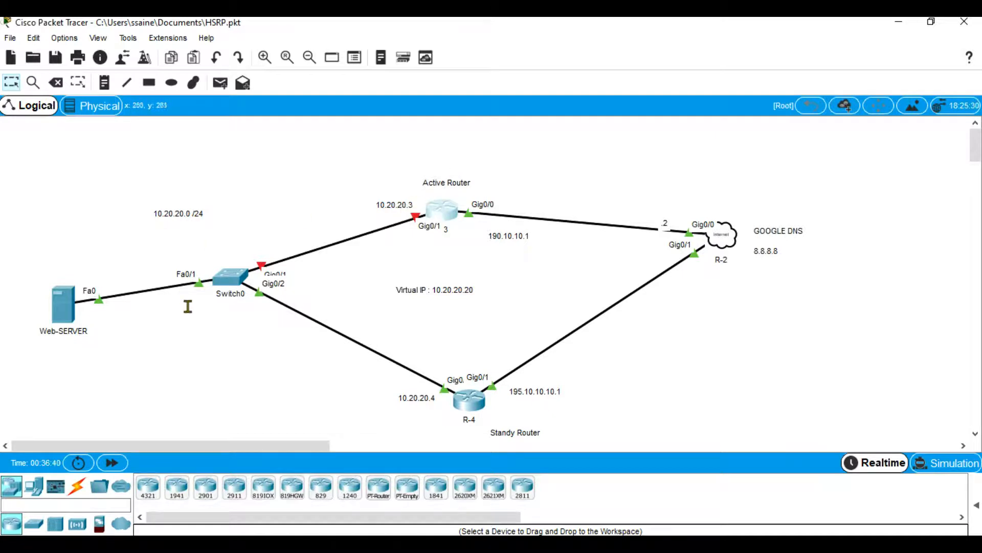
Check the running ping on Web-SERVER for dropped replies and examine the HSRP state change message in R-4's console.
left_click(70, 313)
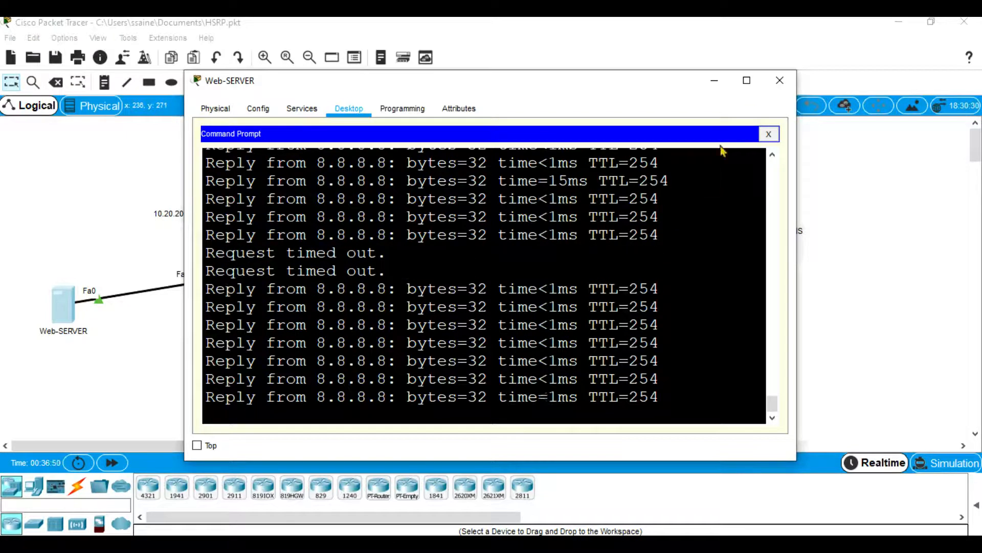
left_click(715, 80)
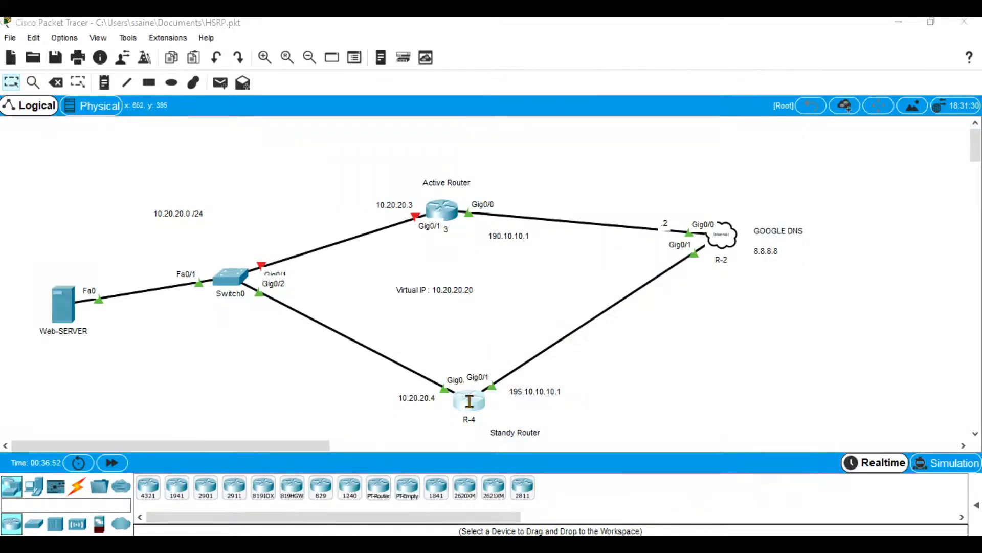
left_click(469, 398)
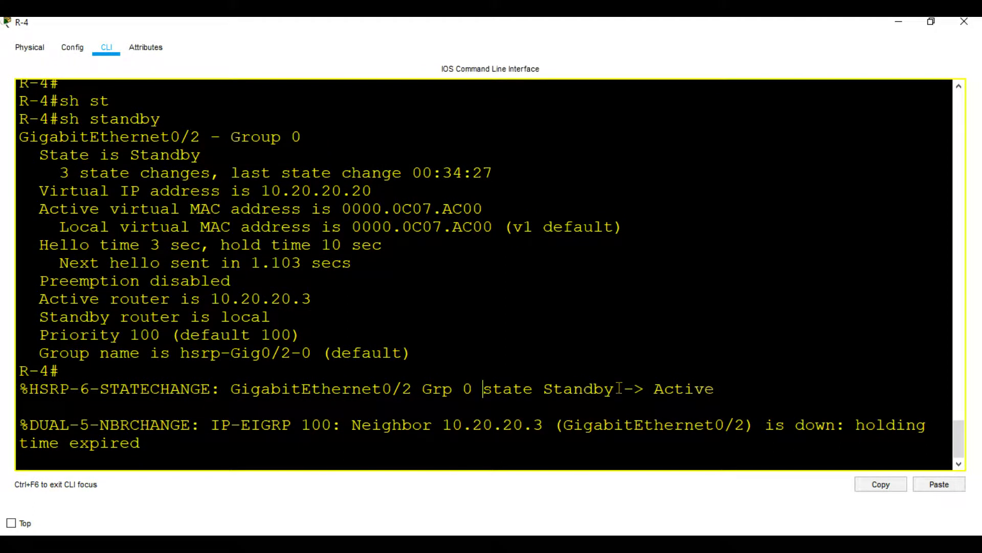
left_click_drag(714, 389, 622, 390)
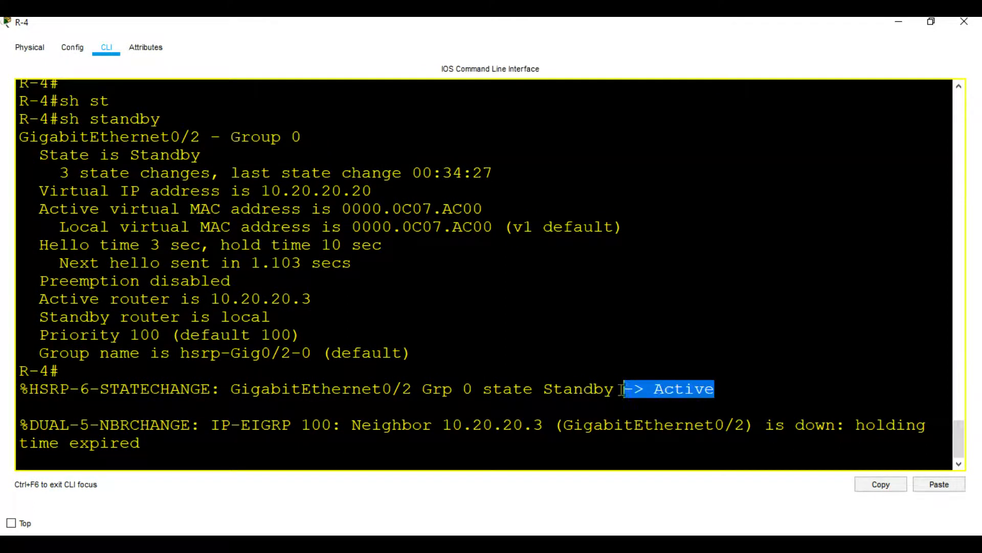
left_click(561, 400)
type("q")
key("Return")
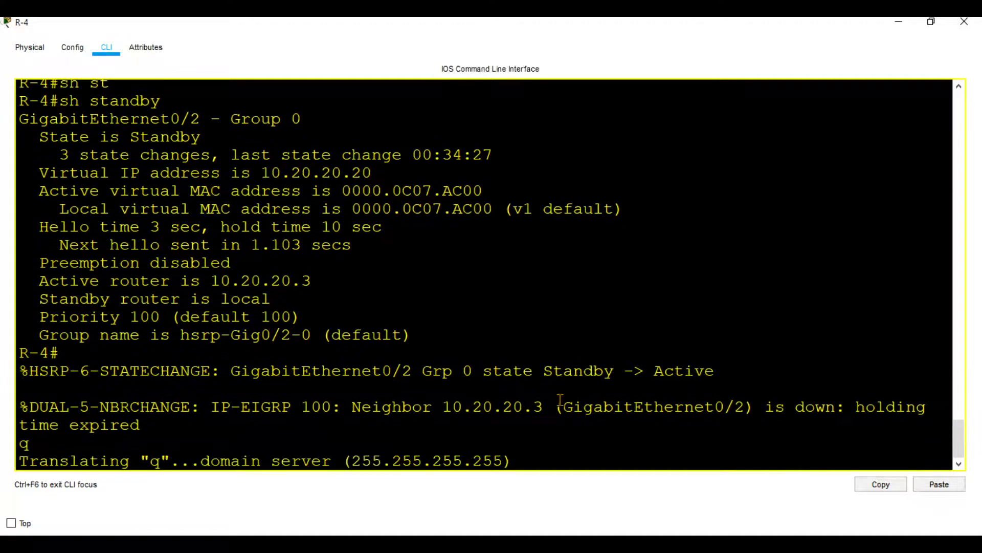
key("ctrl+shift+6")
key("Return")
key("Return")
Display the HSRP status on R-4 with sh standby, check its state line, and minimize the console.
type("sh stn")
key("Tab")
key("BackSpace")
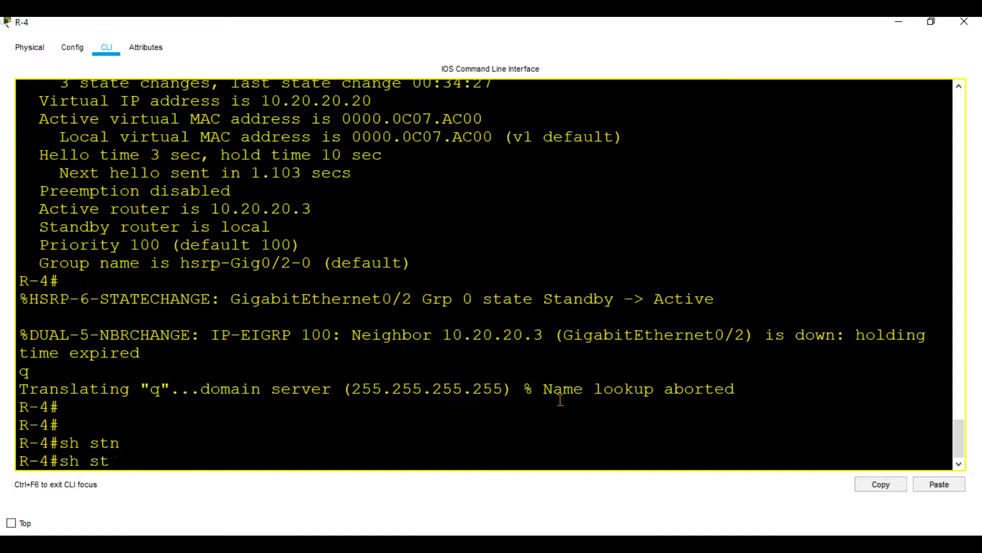
type("a")
key("Tab")
type("ndb")
key("Tab")
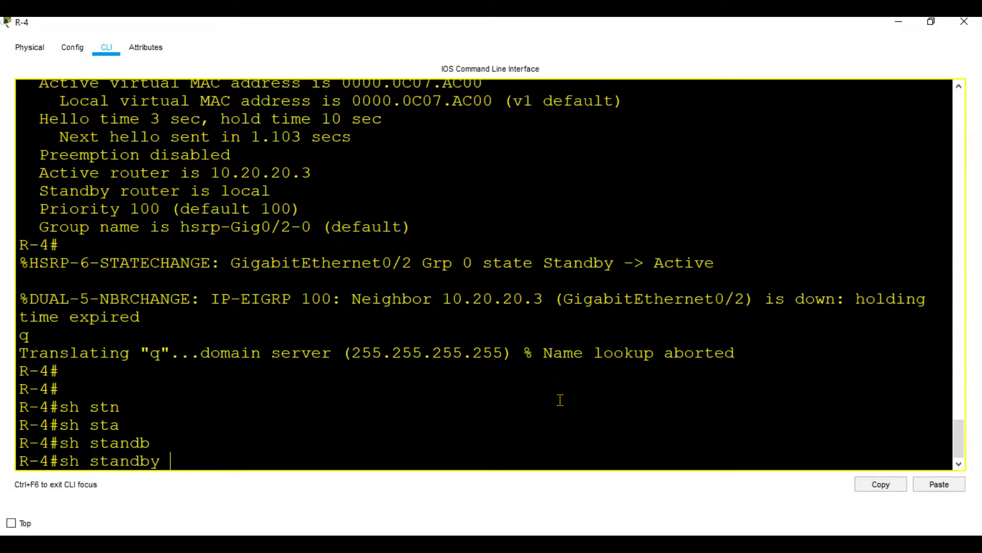
key("Return")
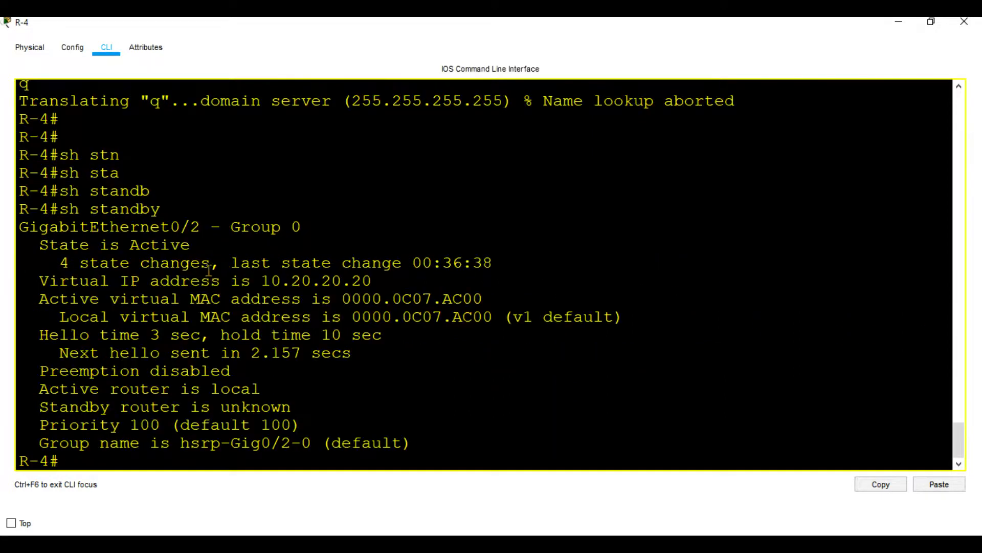
left_click_drag(192, 246, 131, 248)
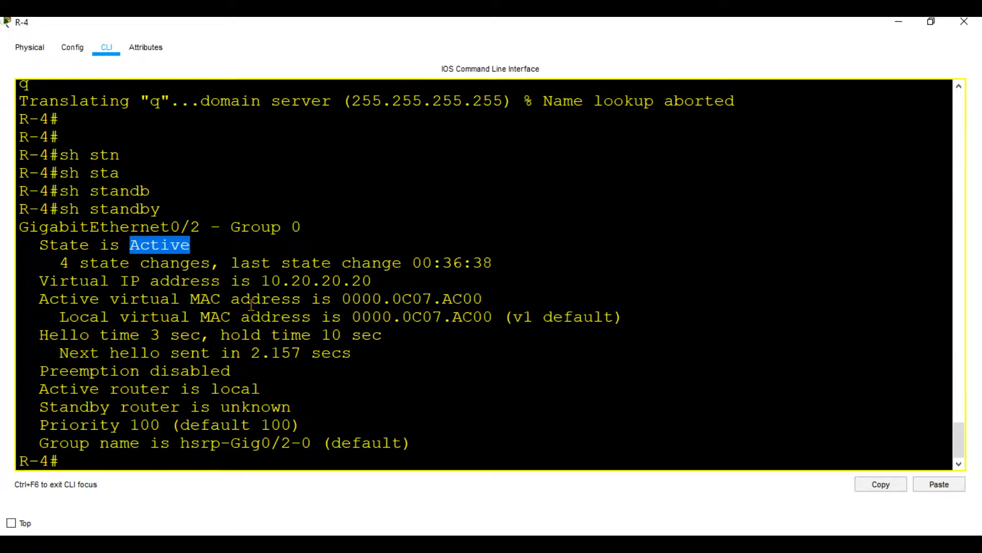
key("Return")
key("Return")
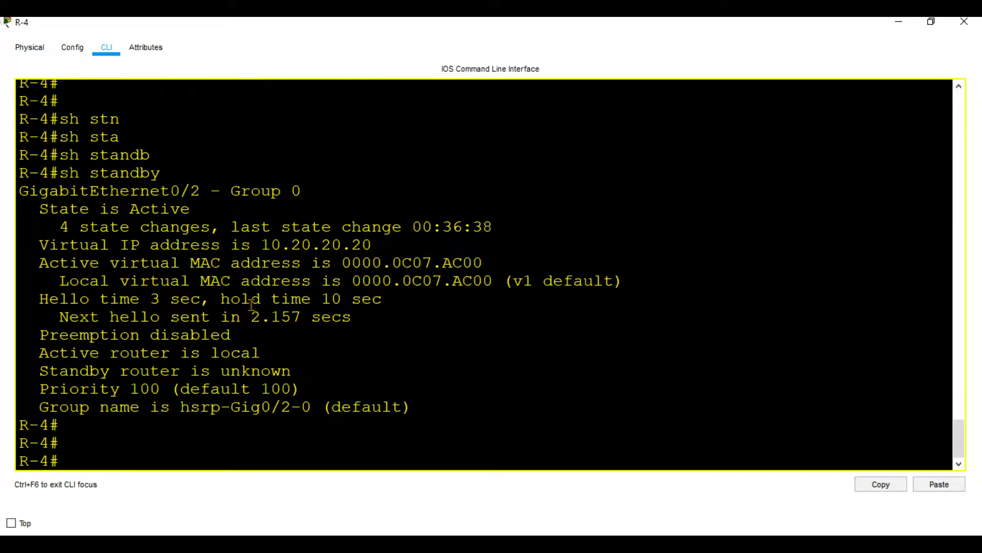
left_click(892, 22)
Stop the continuous ping on Web-SERVER and review the reply history and packet statistics.
left_click(63, 303)
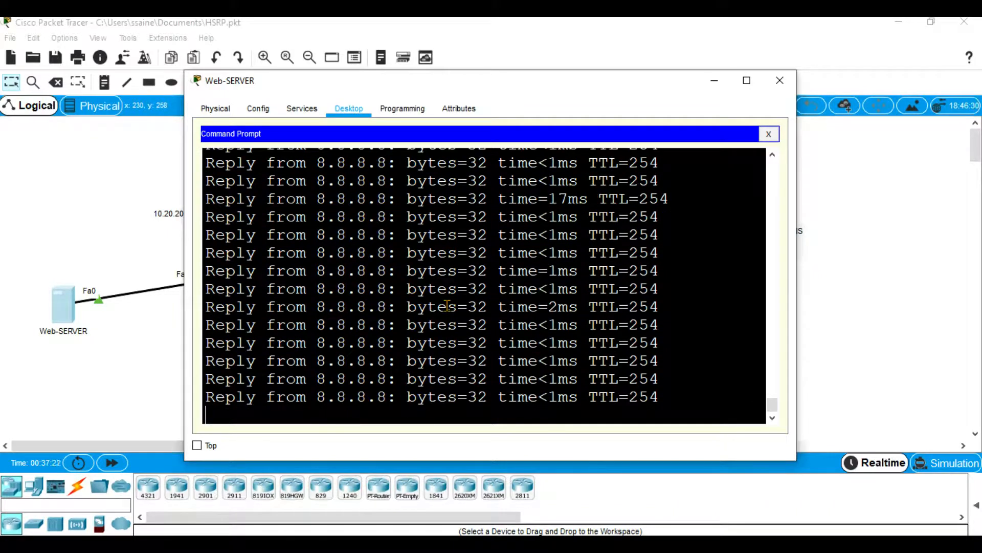
key("ctrl+c")
scroll(443, 346, "up", 5)
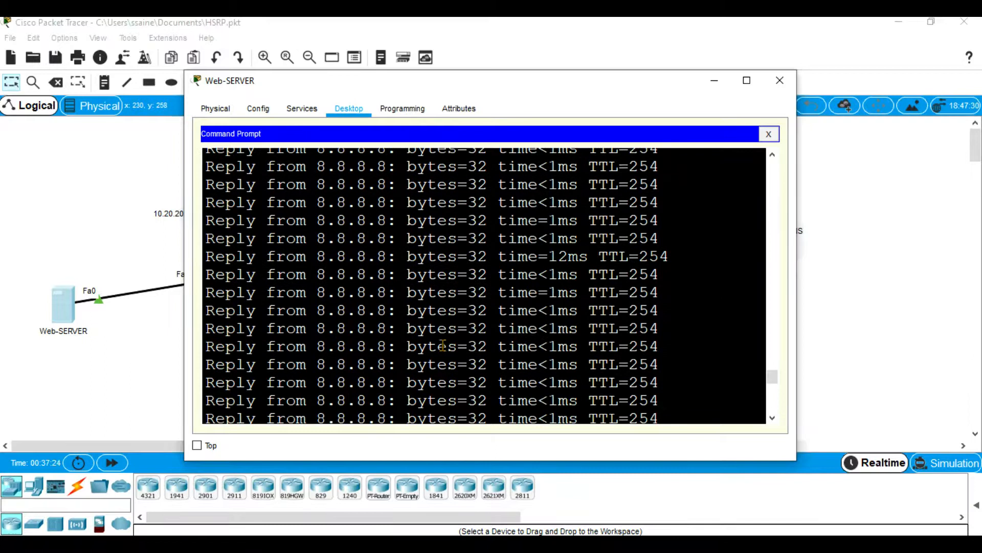
scroll(443, 346, "up", 3)
scroll(386, 351, "down", 8)
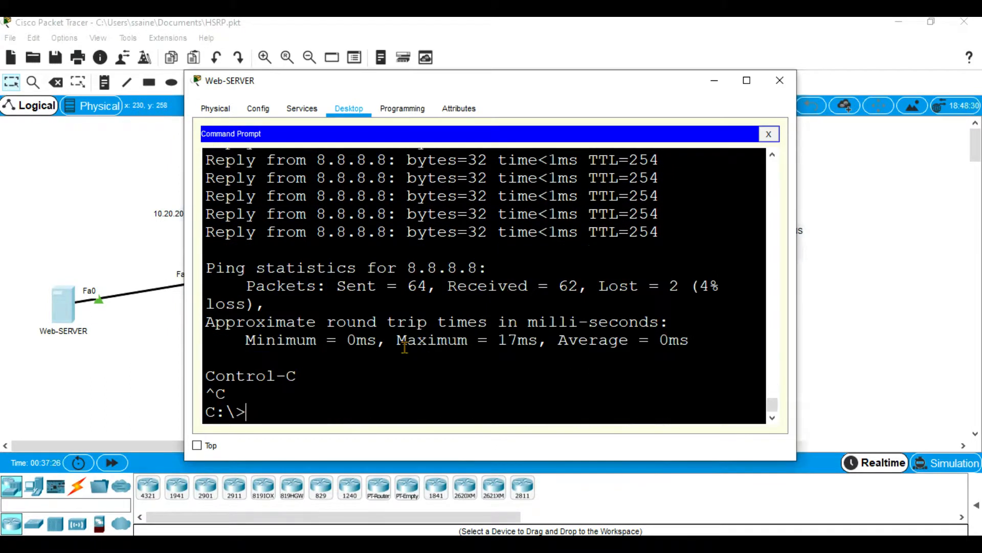
Trace the route to 8.8.8.8 again from Web-SERVER, check the first-hop address, and minimize the server window.
type("tracert 8.8.8.8")
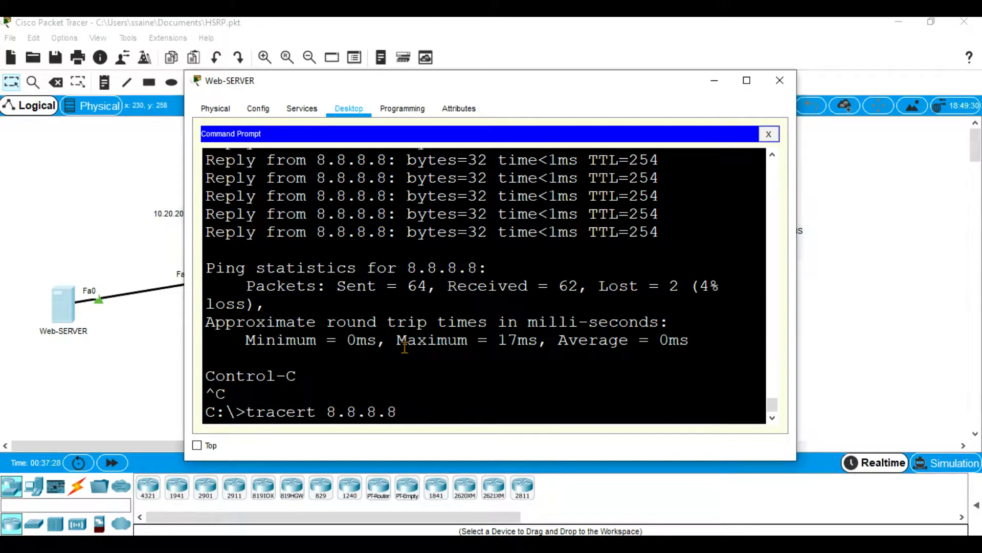
key("Return")
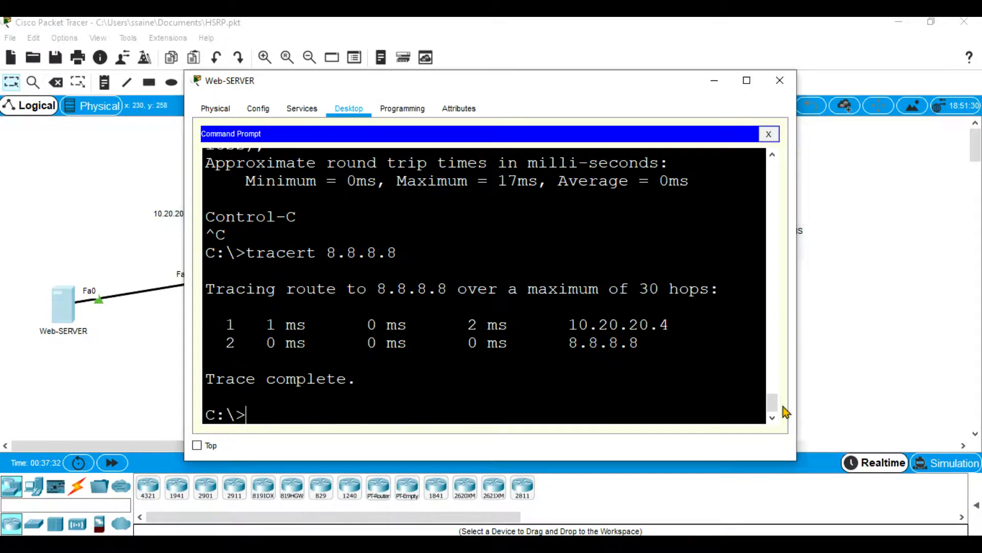
left_click_drag(670, 324, 558, 327)
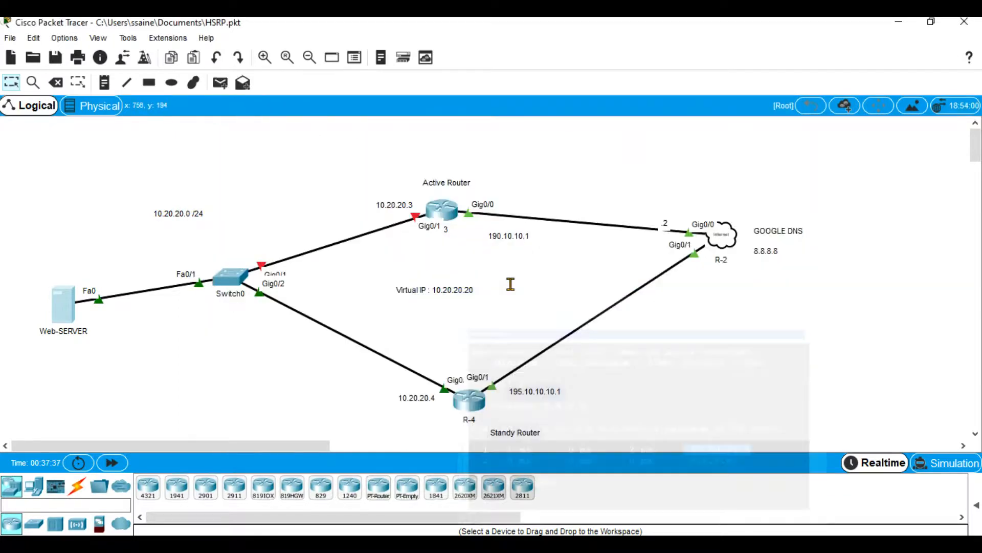
left_click(714, 82)
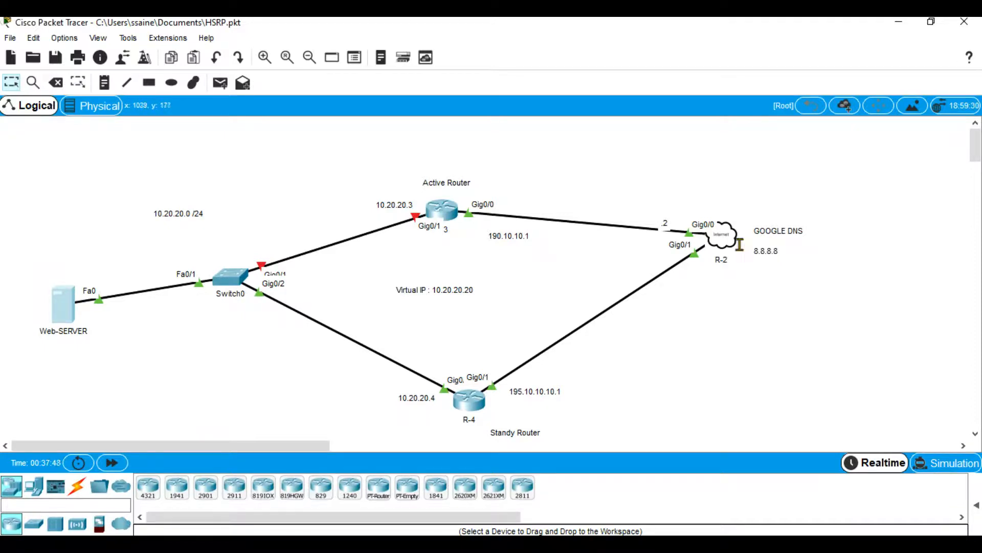
Bring interface g0/1 on the active router R-3 back up with no shut and minimize its console.
mouse_move(720, 238)
left_click(440, 212)
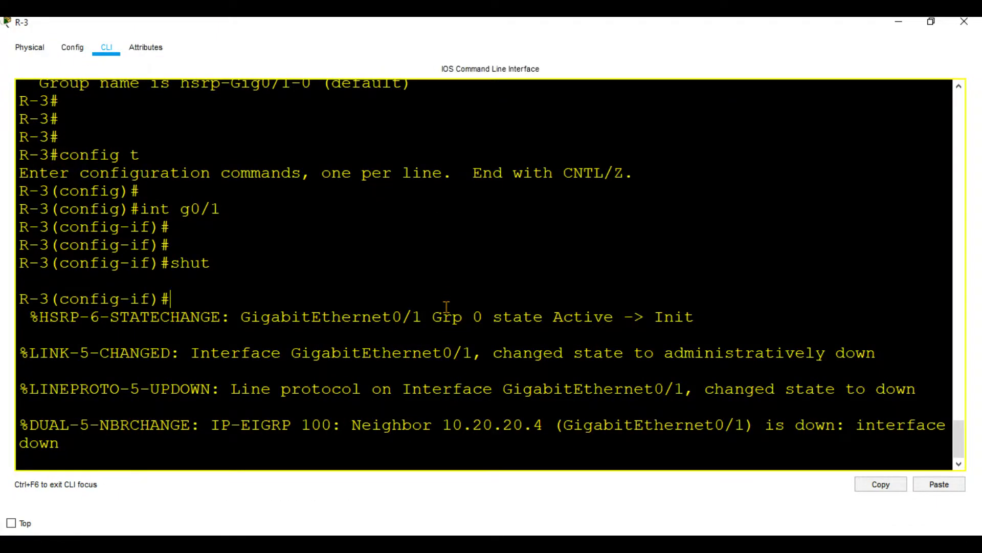
key("Return")
key("Return")
key("Return")
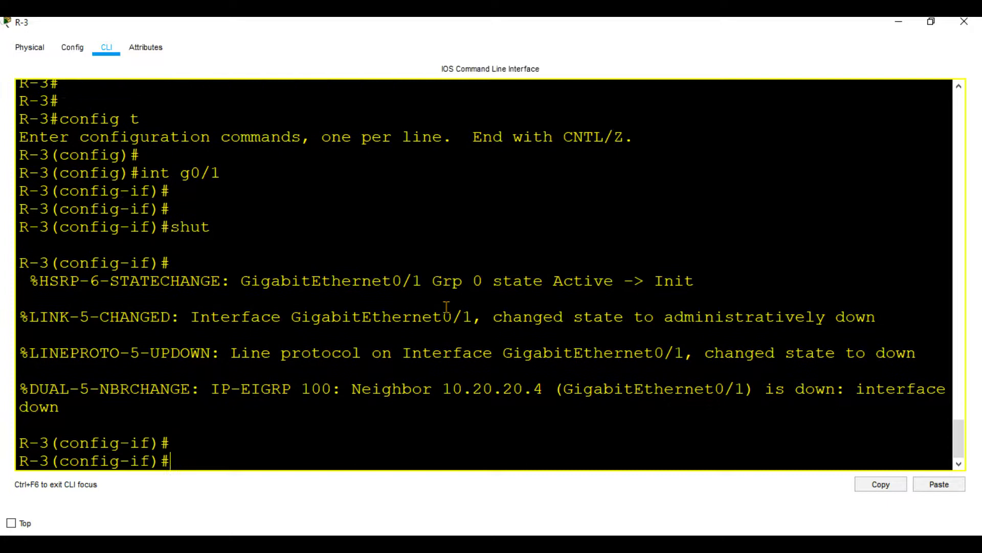
type("no s")
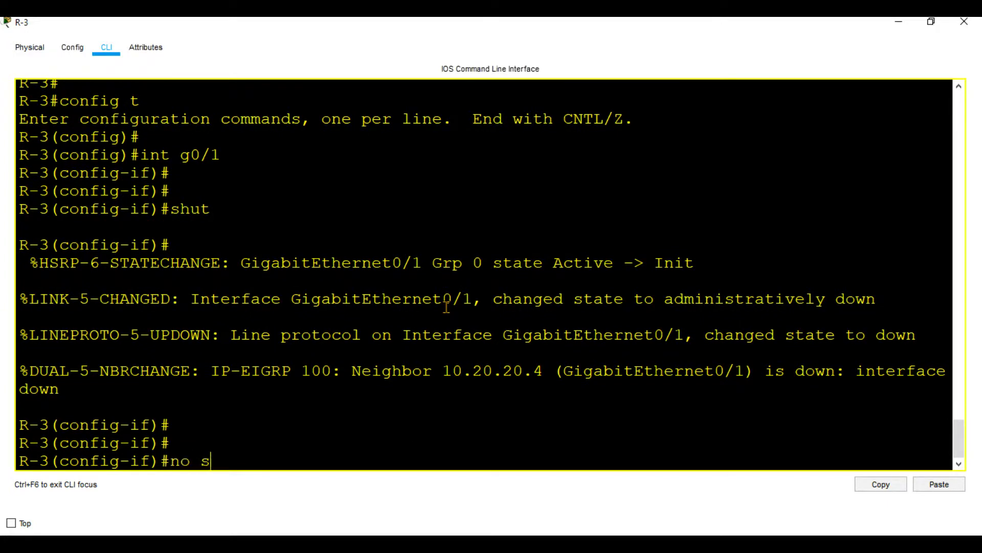
type("hut")
key("Return")
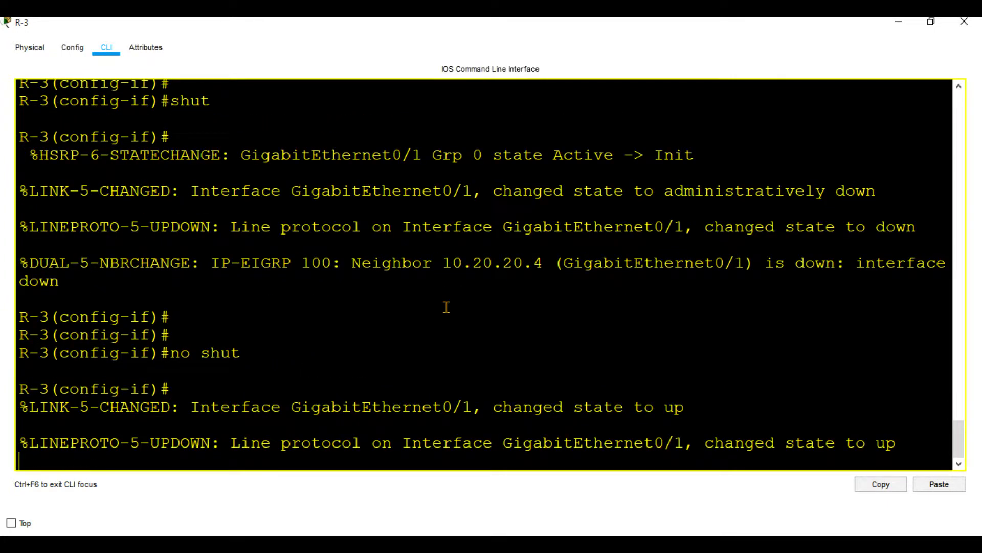
left_click(899, 21)
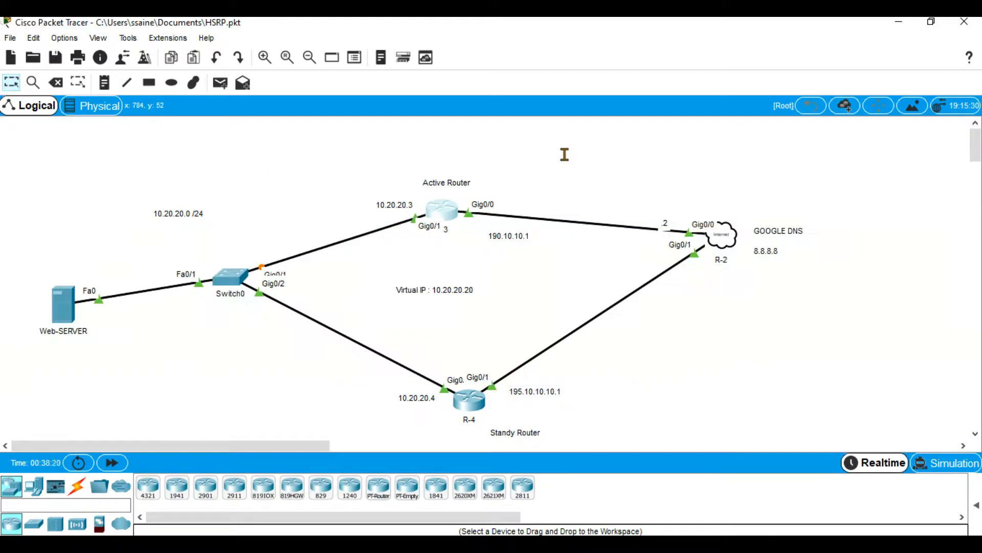
Review the last route trace on Web-SERVER, minimize its window, and open R-3's console to check its HSRP state.
left_click(74, 314)
left_click(374, 325)
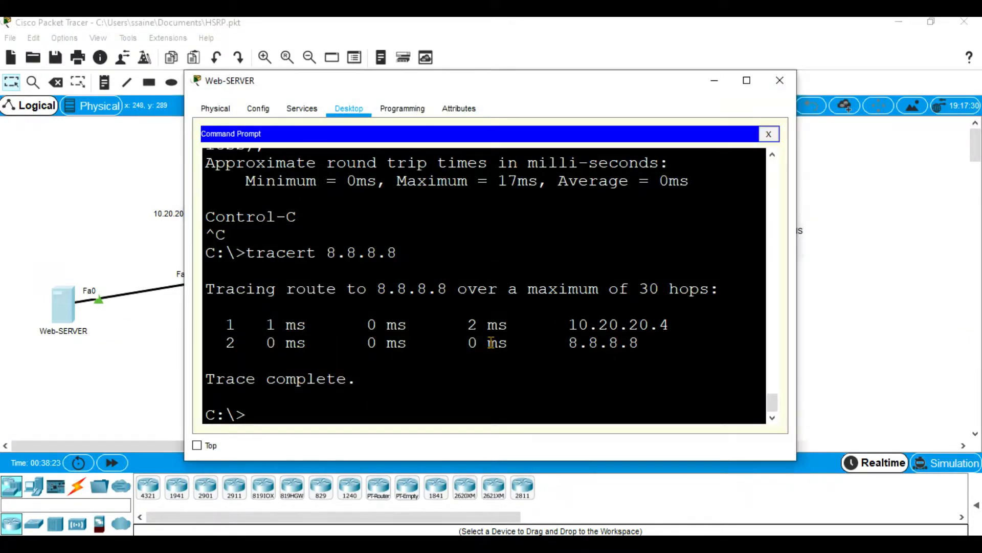
left_click(714, 81)
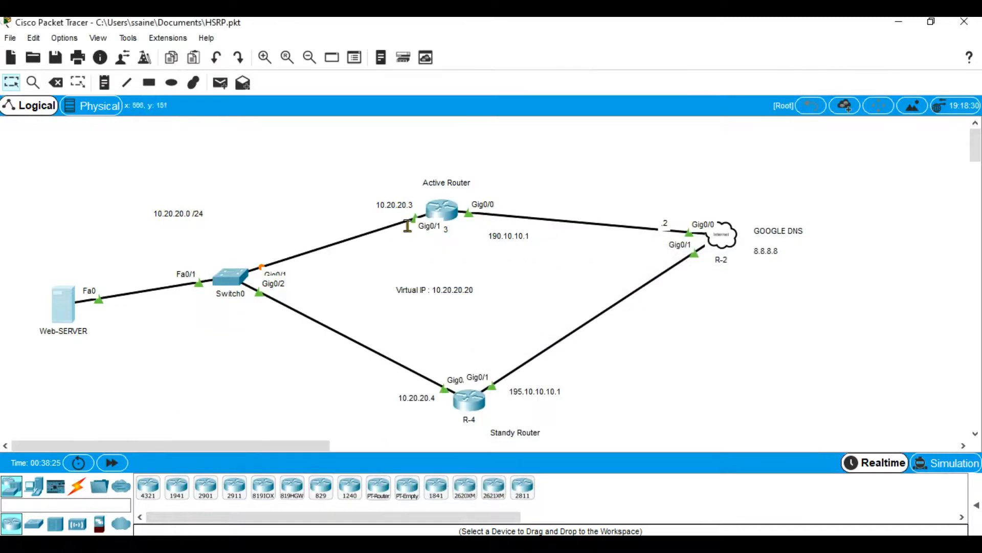
left_click(443, 213)
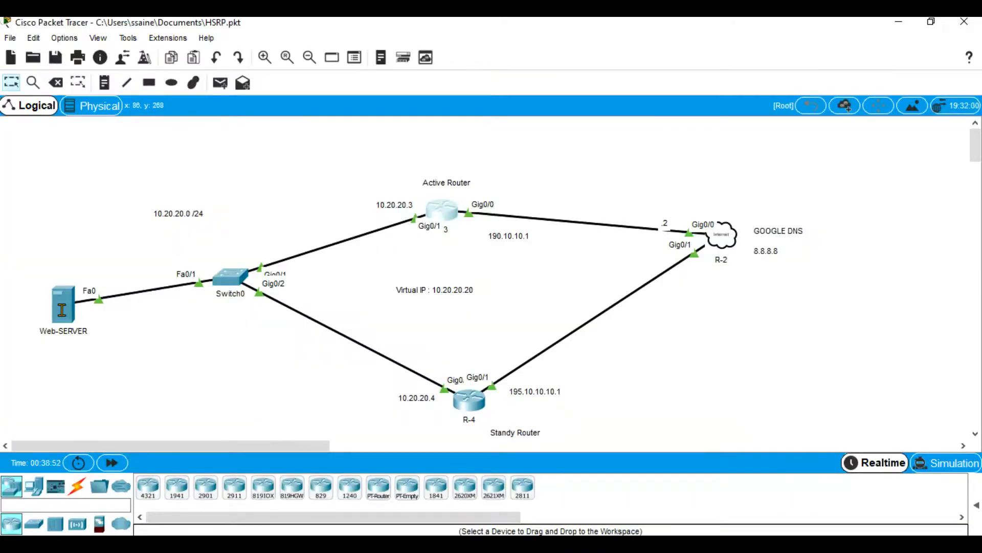
Trace the route to 8.8.8.8 again from Web-SERVER, compare its first-hop address with the previous trace's, and minimize the server window.
left_click(62, 307)
key("Up")
key("Return")
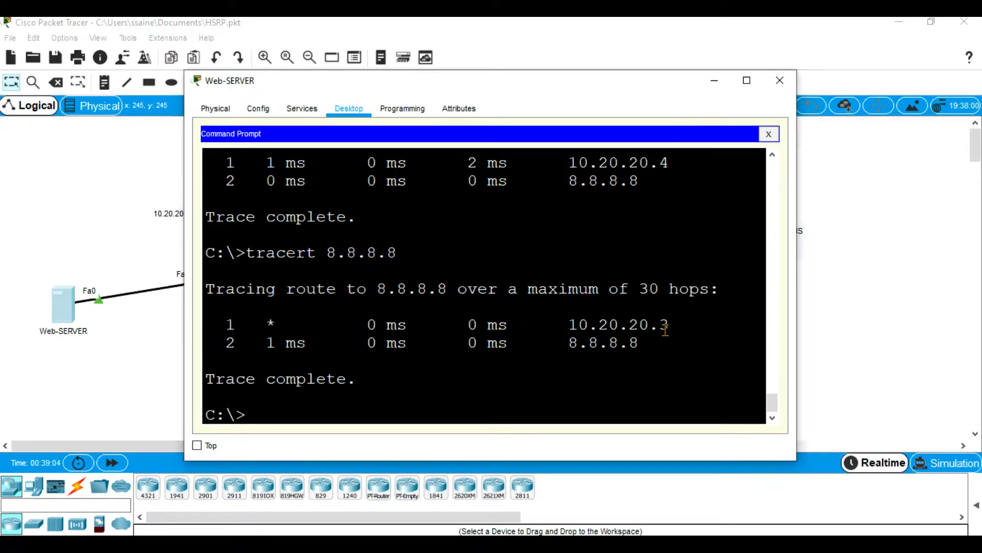
left_click_drag(672, 325, 568, 324)
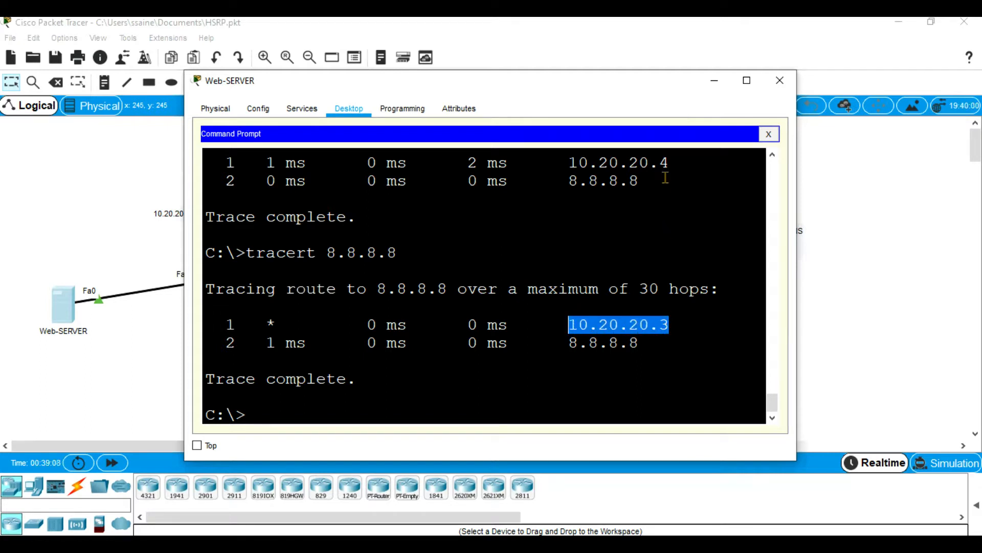
left_click(673, 165)
left_click_drag(673, 164, 551, 163)
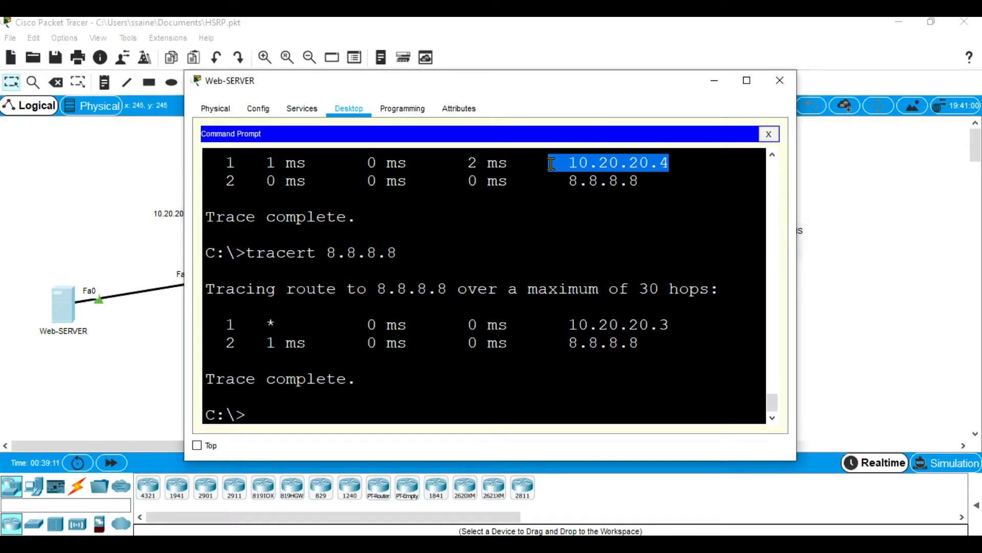
left_click(714, 87)
Check the latest HSRP state-change message for GigabitEthernet0/1 in R-3's console and bring up a fresh command prompt.
left_click(437, 214)
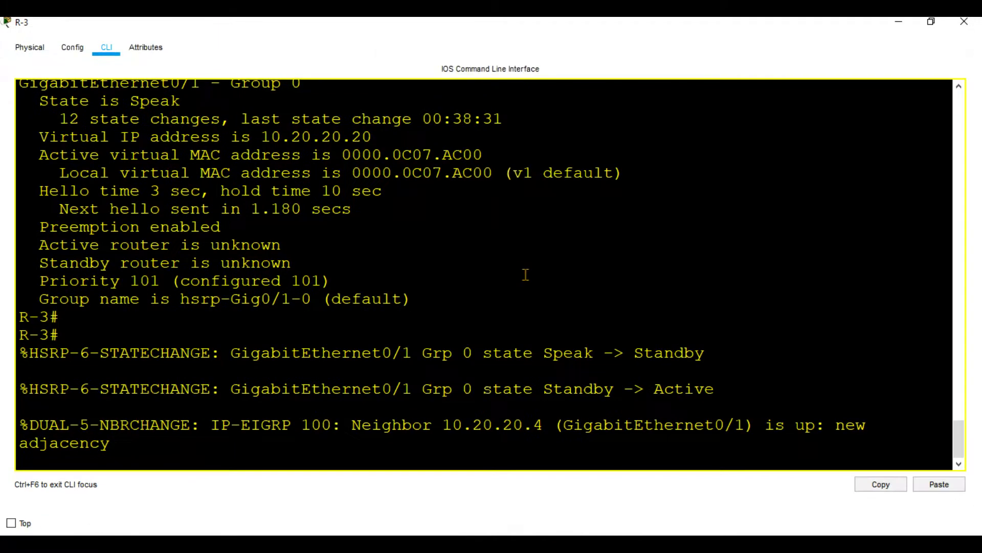
left_click_drag(714, 390, 653, 394)
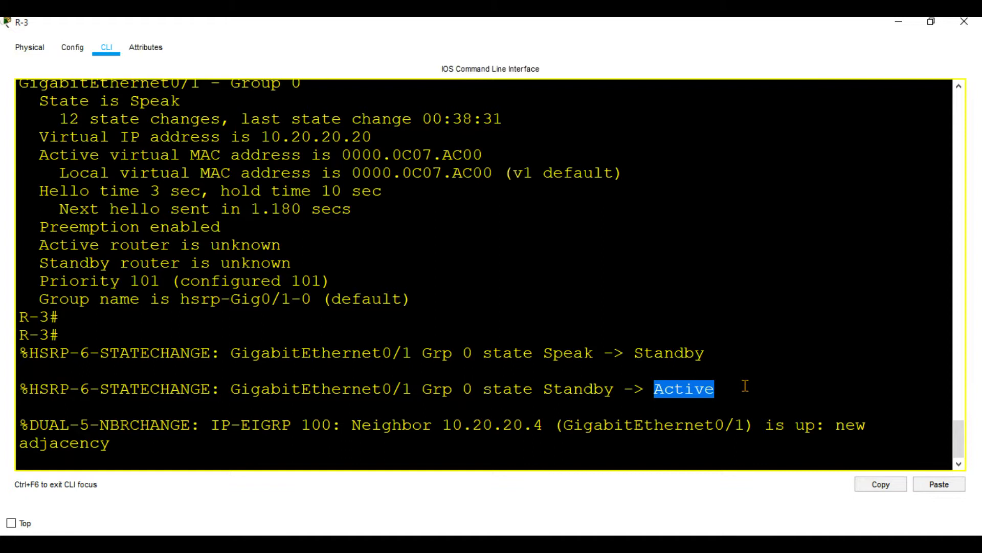
key("Return")
key("Return")
key("Return")
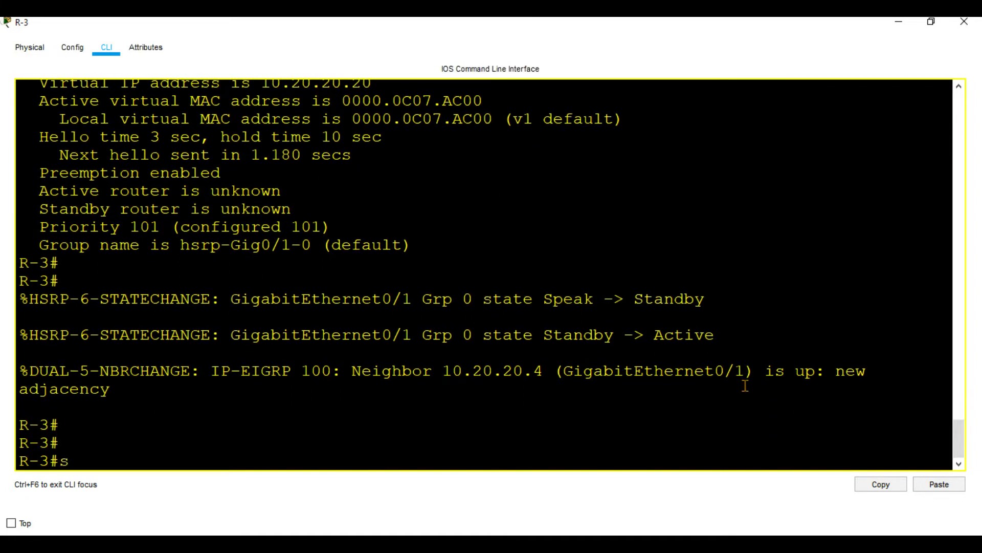
Display the HSRP status on R-3 with sh standby, check its state line, and minimize the console.
type("sh standby")
key("Tab")
key("Return")
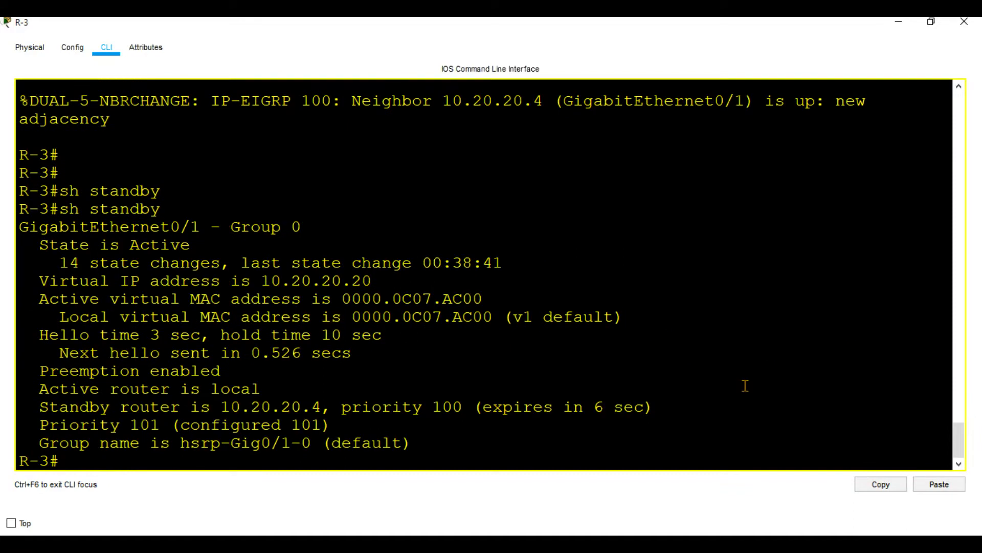
left_click_drag(195, 247, 113, 250)
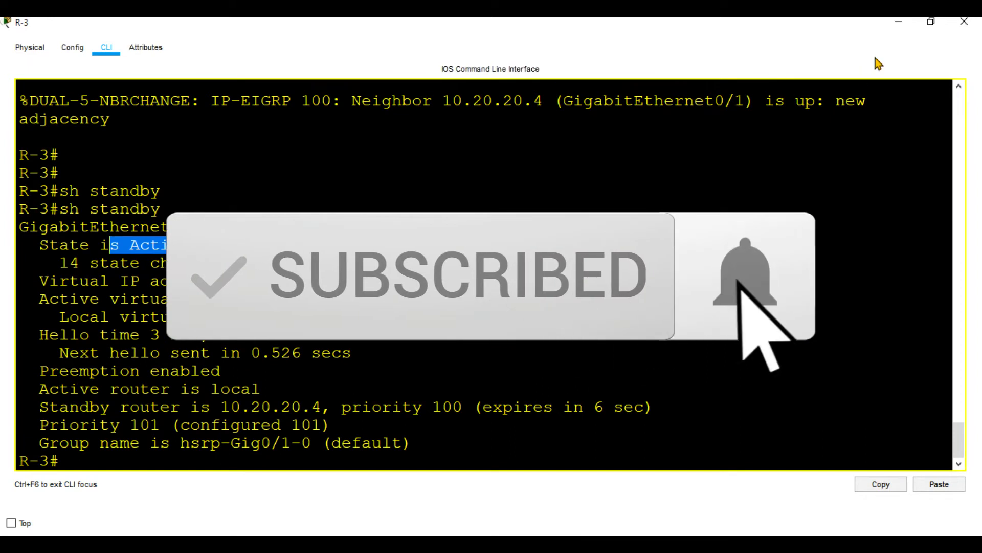
left_click(891, 23)
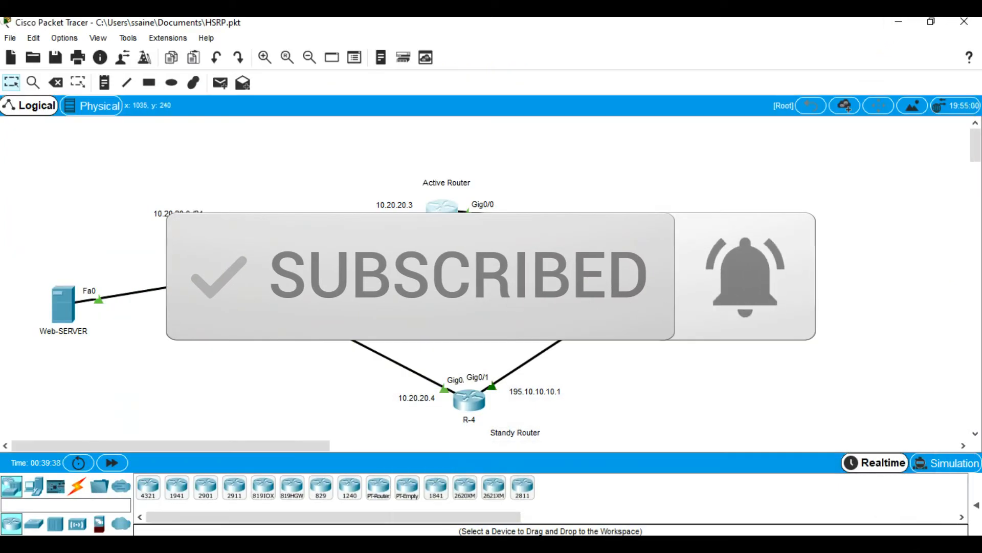